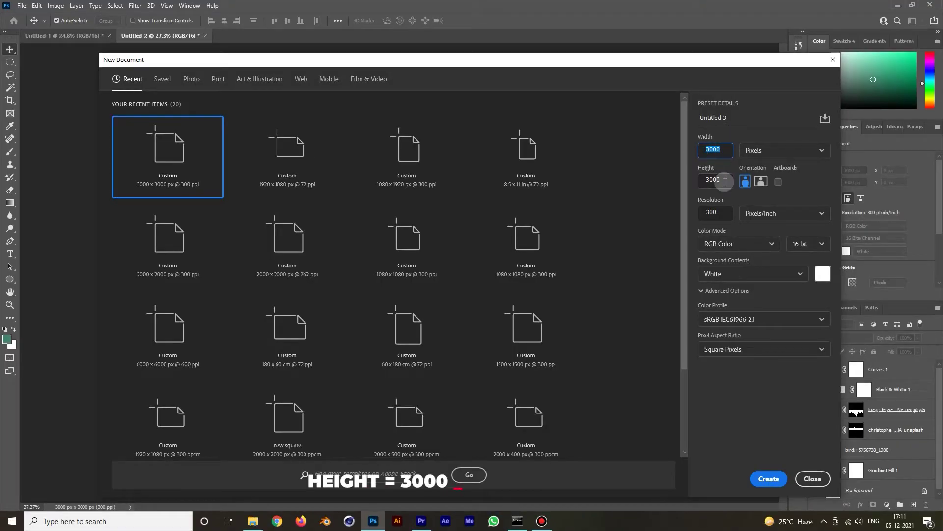
Step: Create a 3000 × 3000 px, 300 ppi document and place the holding-hands photo, enlarged to cover it
click(702, 215)
click(757, 478)
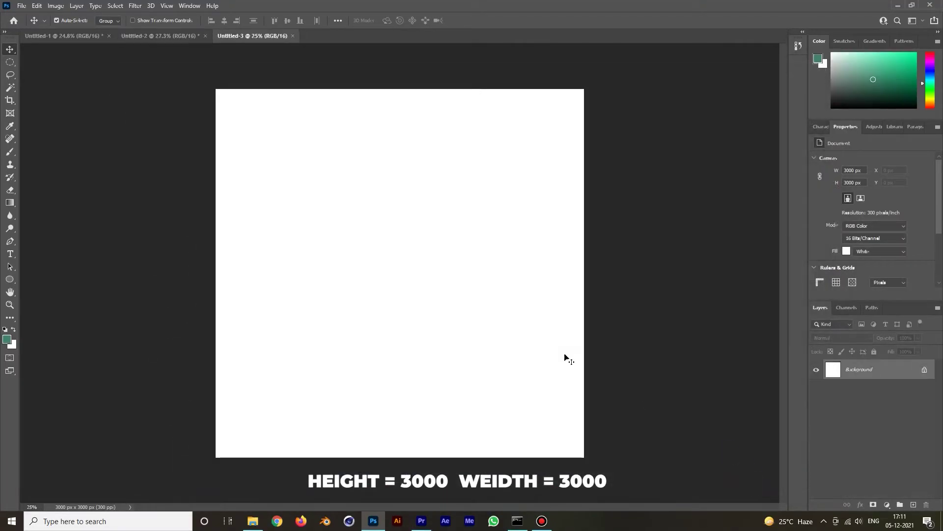
click(253, 521)
drag(431, 142, 378, 523)
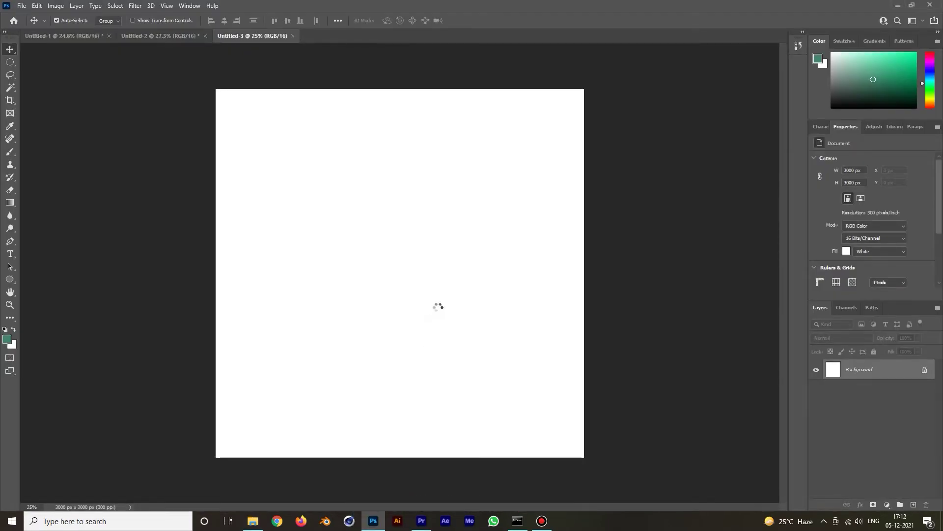
drag(377, 524, 436, 308)
drag(513, 90, 605, 7)
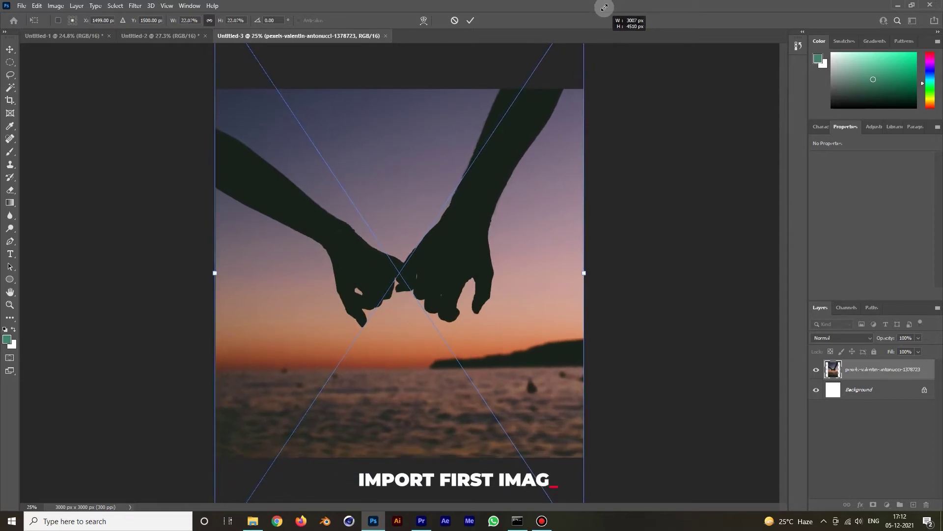
Step: Move the placed photo lower on the canvas, commit it, and duplicate the photo layer
drag(567, 140, 567, 178)
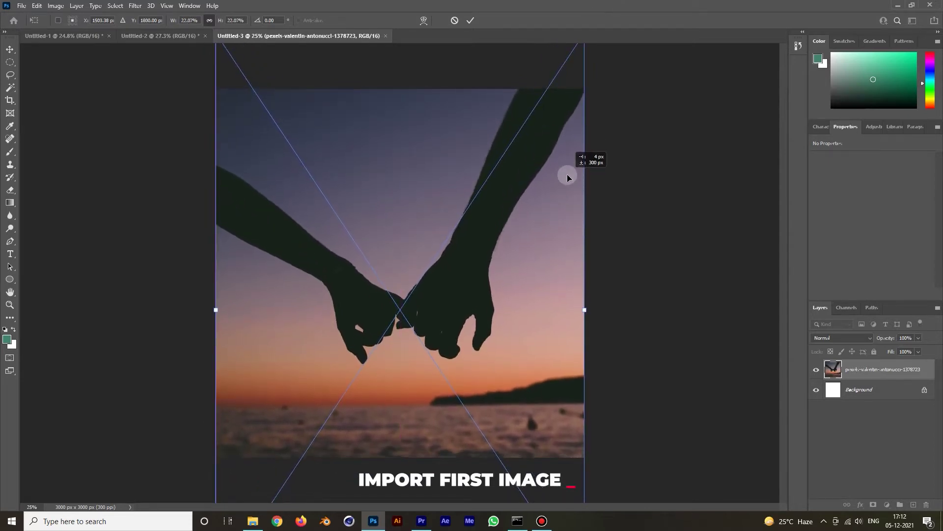
click(617, 233)
click(887, 505)
click(892, 507)
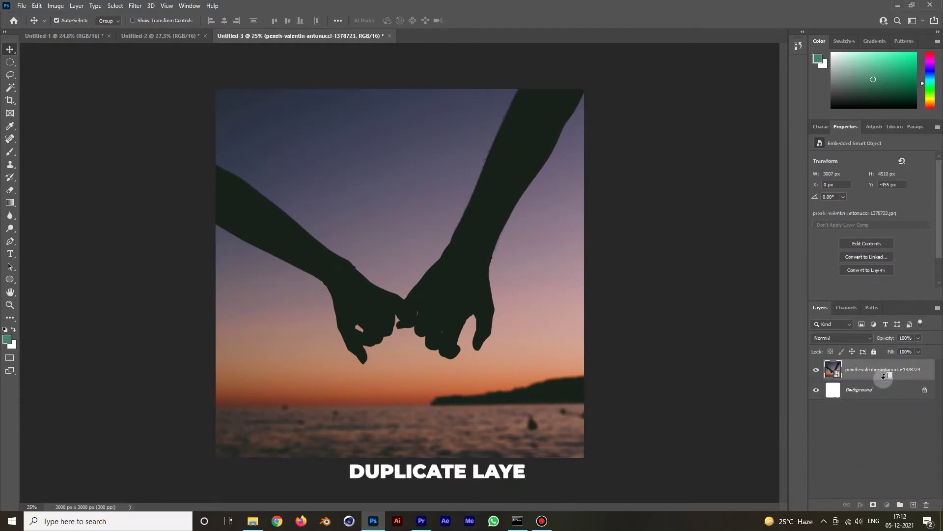
drag(884, 376, 884, 380)
Step: Magic Wand-select the dark hands silhouette and add a layer mask to the top copy
click(10, 88)
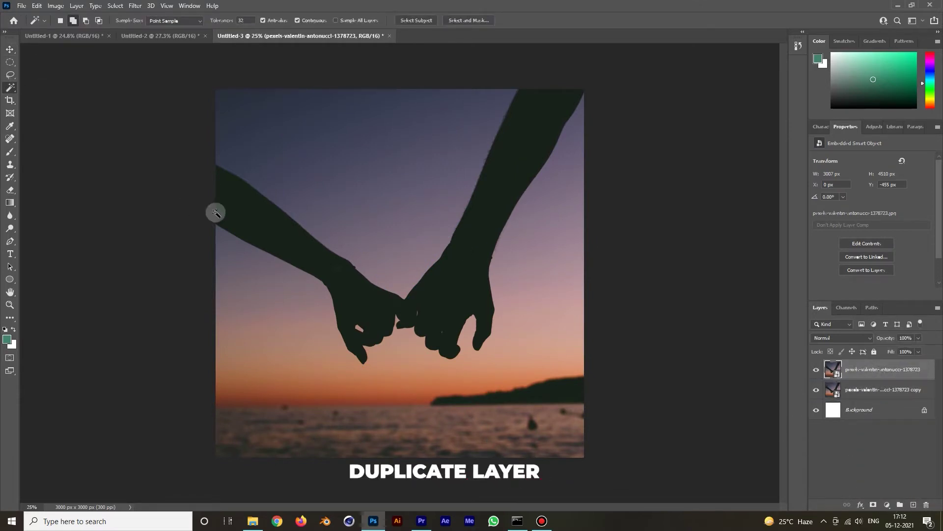
click(240, 214)
scroll(448, 341, up, 2)
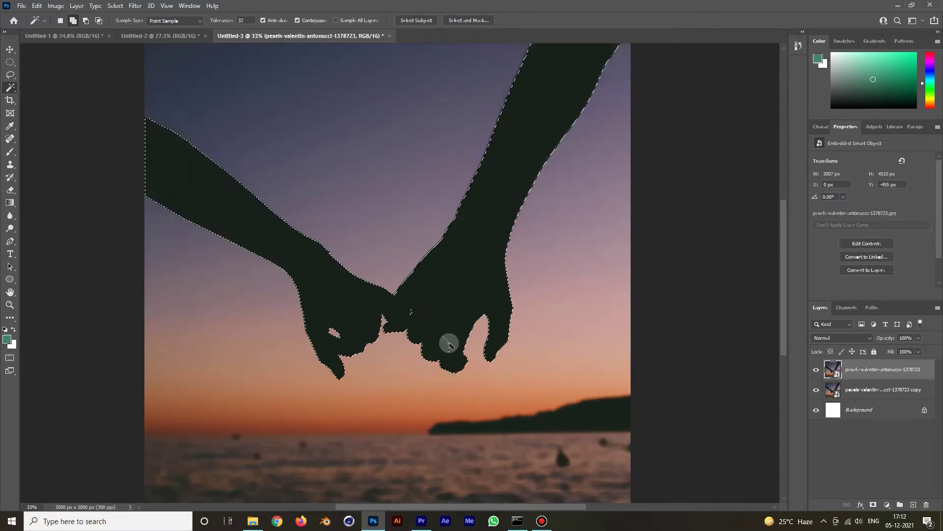
scroll(442, 335, up, 2)
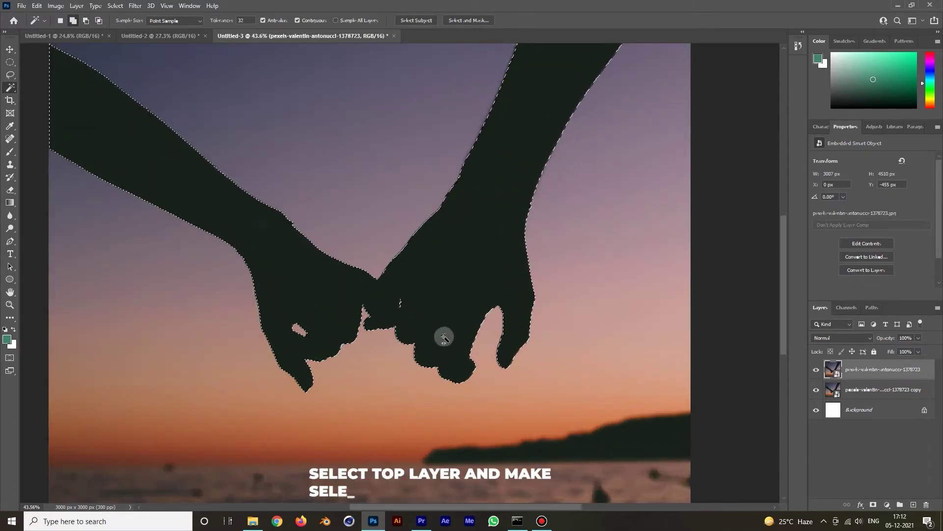
scroll(358, 273, down, 4)
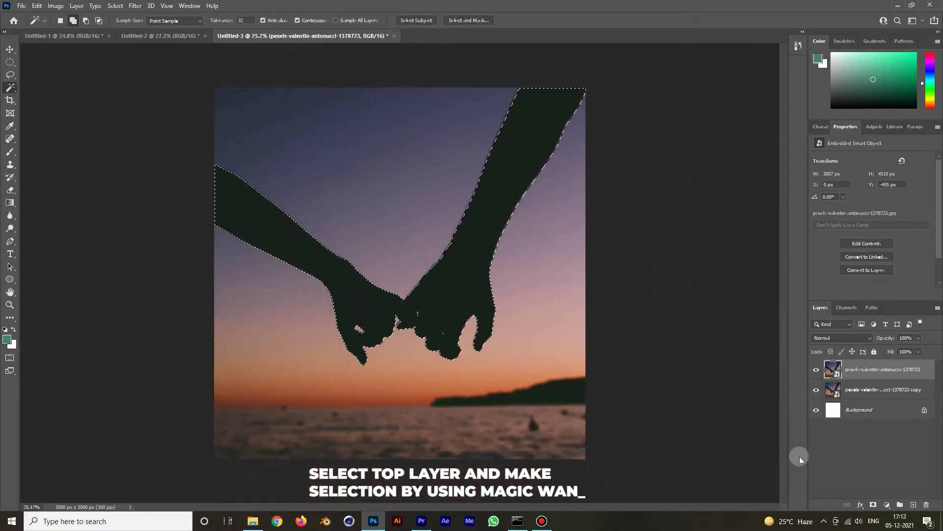
click(873, 504)
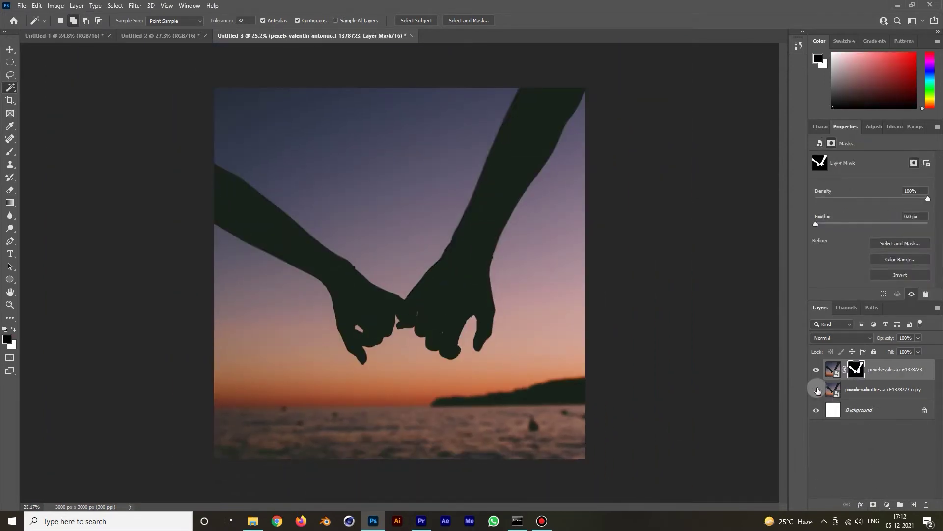
Step: Toggle the masked copy's visibility to check the mask, then make that top layer active
click(817, 390)
click(817, 390)
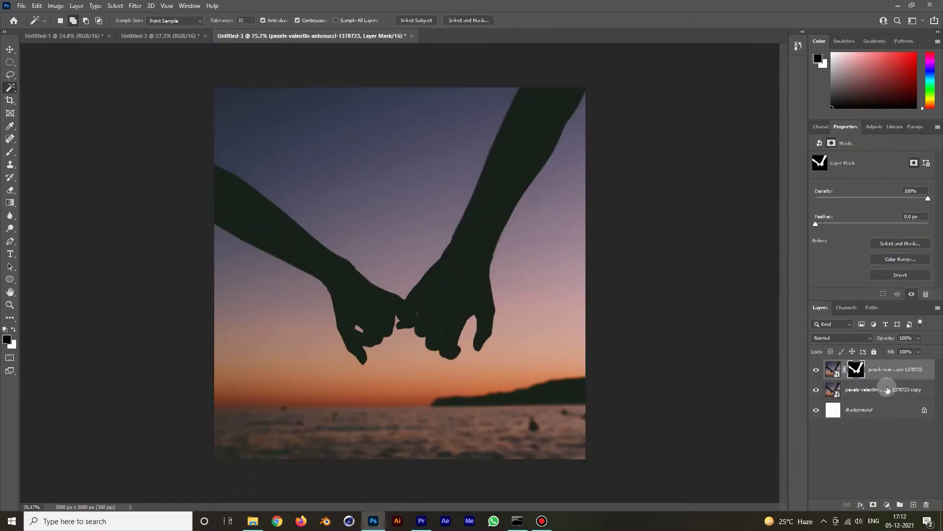
click(888, 390)
click(871, 377)
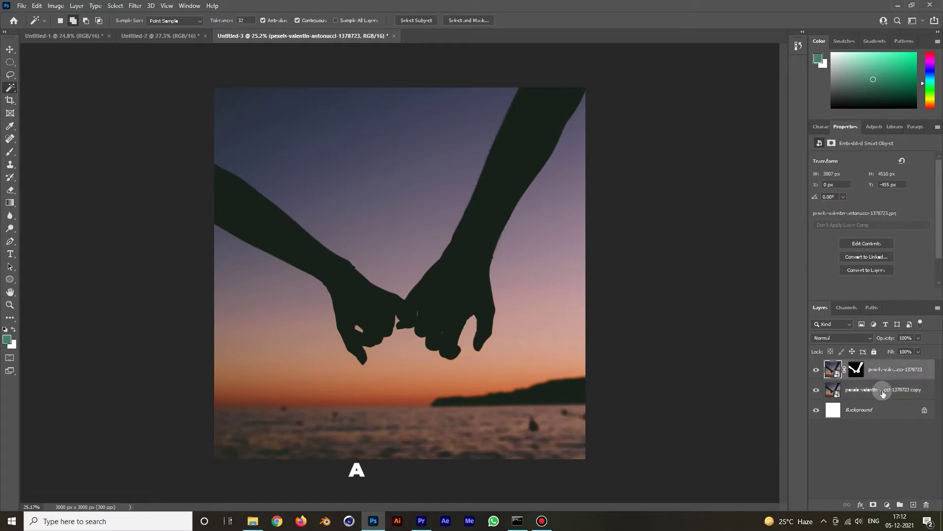
Step: Add a Hue/Saturation adjustment at Hue -37 and move it below the masked hands
click(887, 505)
click(889, 409)
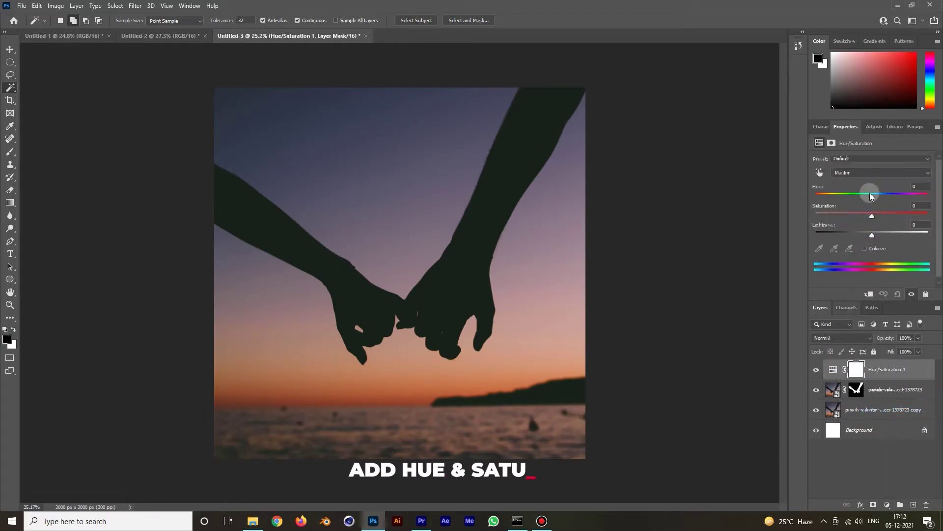
drag(873, 197, 866, 199)
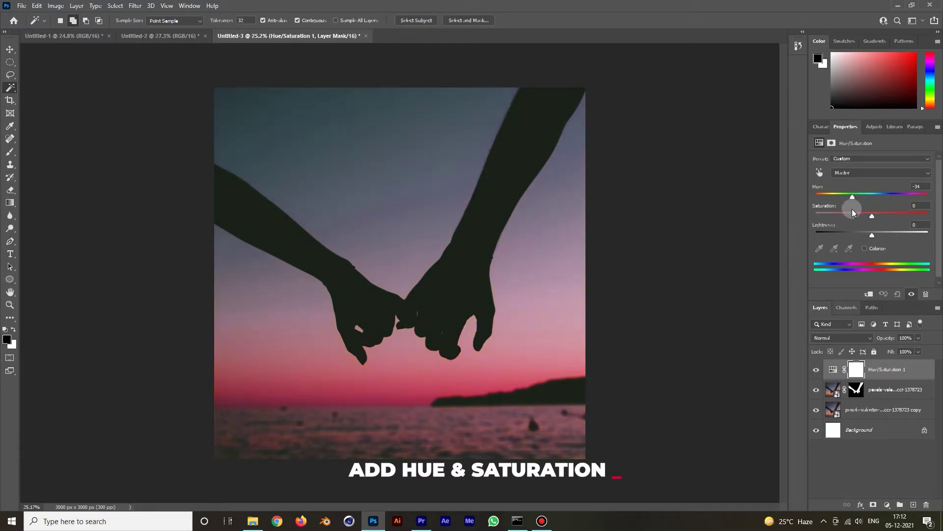
drag(884, 369, 865, 399)
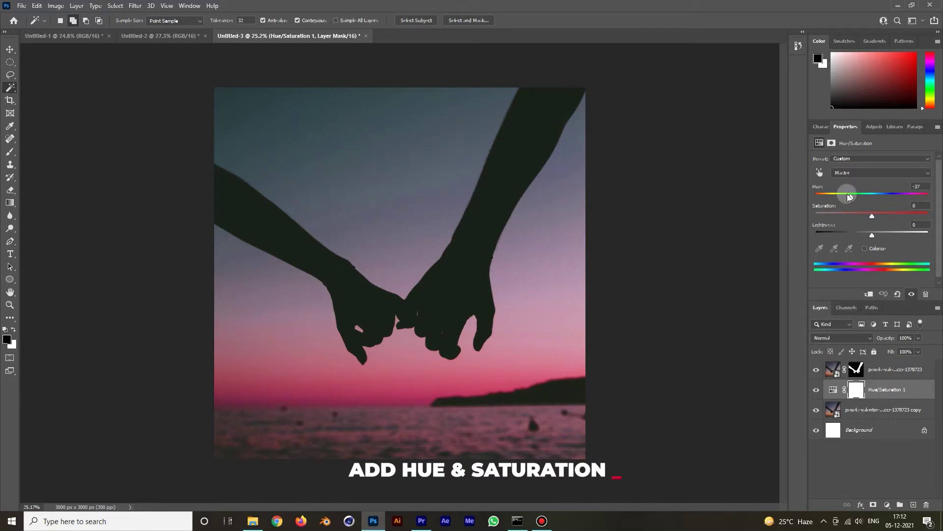
Step: Switch to the Move tool and select the three aldebaran star images in Explorer
click(887, 504)
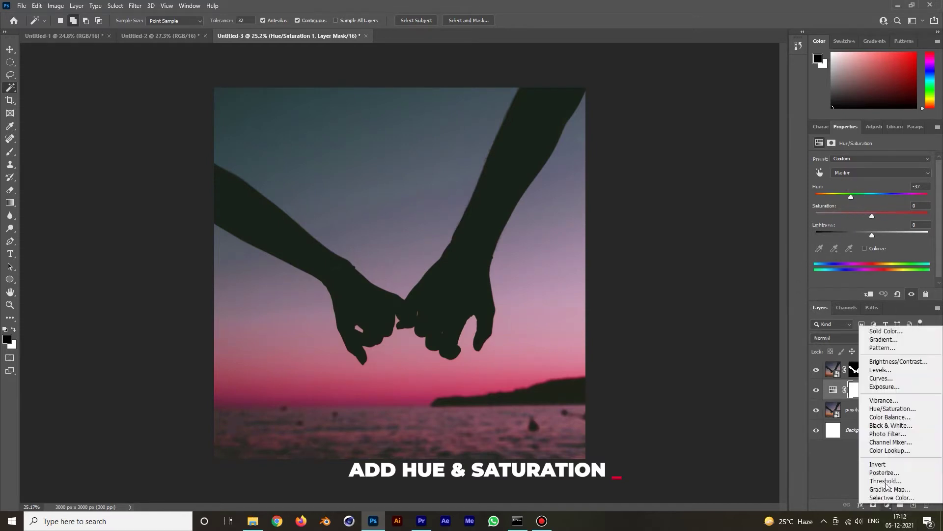
click(696, 336)
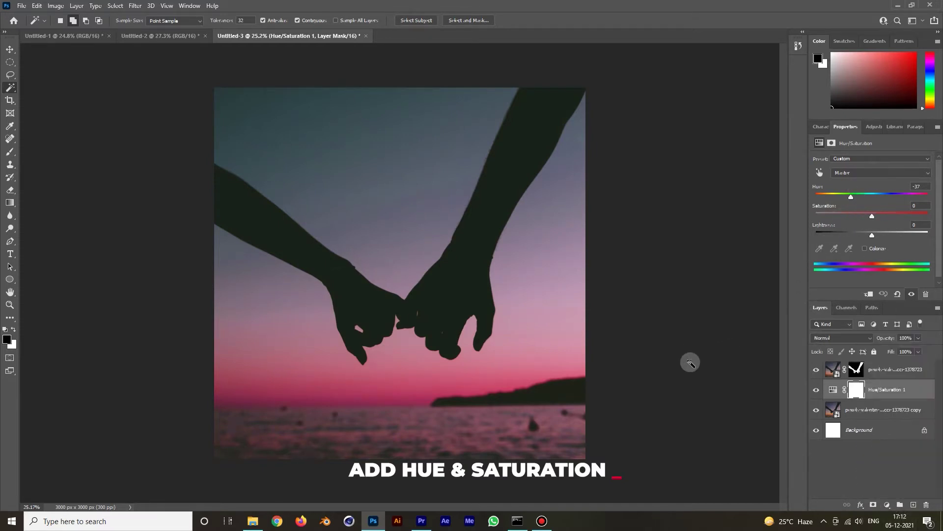
click(10, 49)
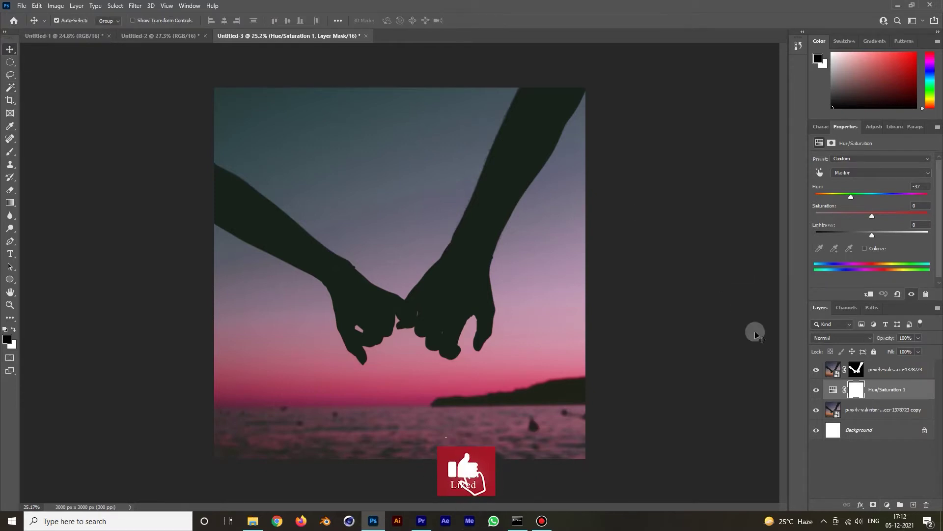
click(260, 520)
mouse_move(308, 295)
mouse_down()
mouse_move(127, 147)
mouse_move(402, 306)
mouse_up()
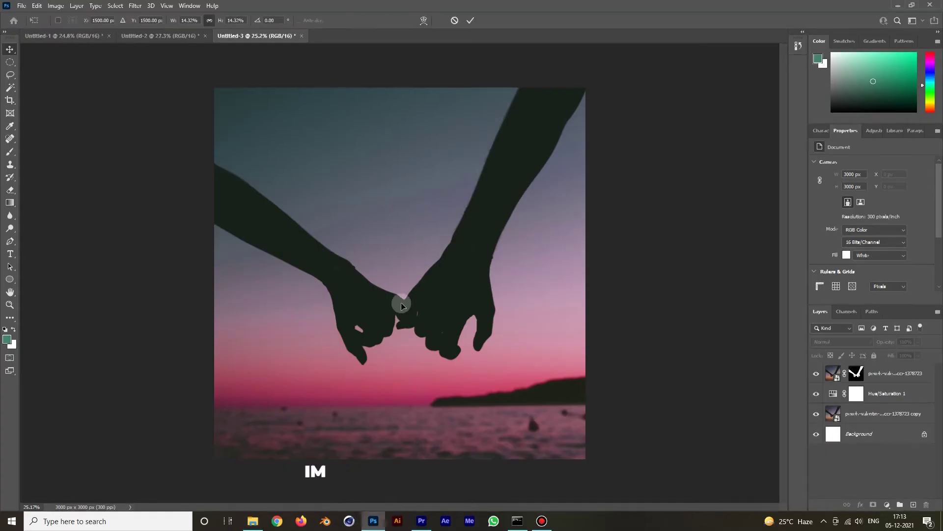
Step: Place the three star images as layers and hide all but the rose nebula
drag(402, 306, 401, 302)
key(Return)
key(Return)
key(Return)
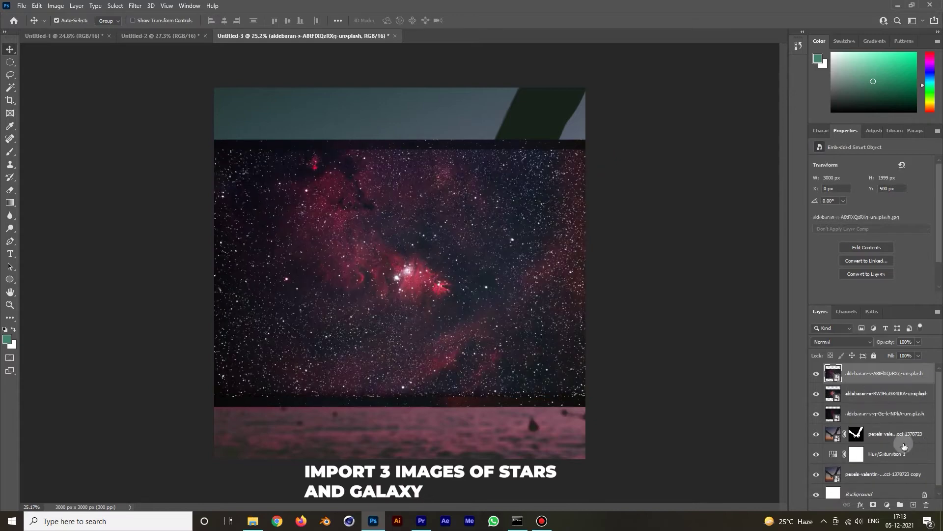
shift+click(874, 418)
click(818, 366)
click(816, 374)
click(817, 414)
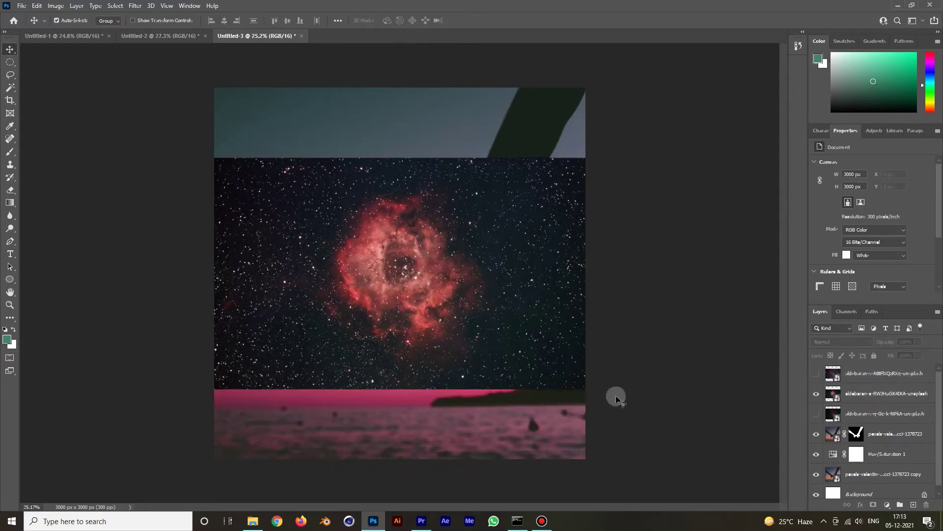
Step: Shrink the rose nebula, move its layer above the hands, and centre it on the joined fingers
click(867, 395)
key(ctrl+t)
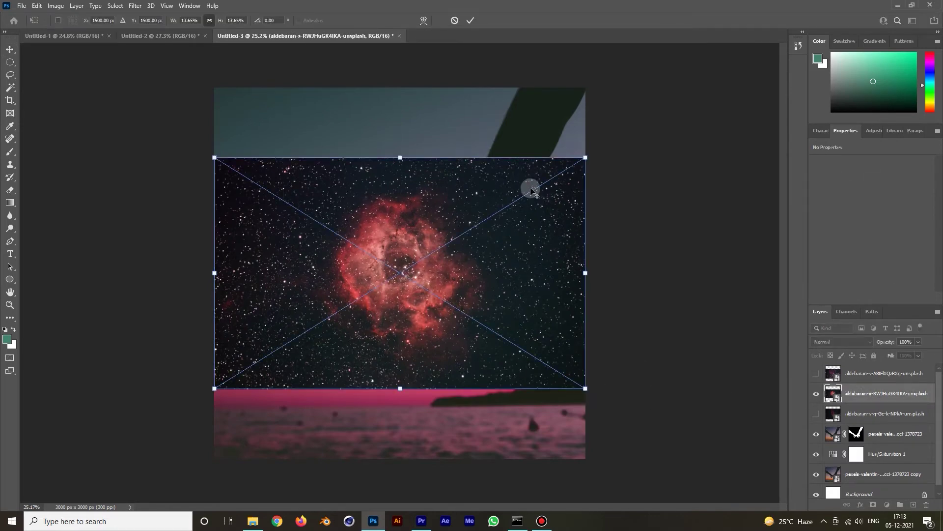
mouse_move(585, 158)
mouse_down()
mouse_move(500, 212)
mouse_move(508, 283)
mouse_move(499, 277)
mouse_up()
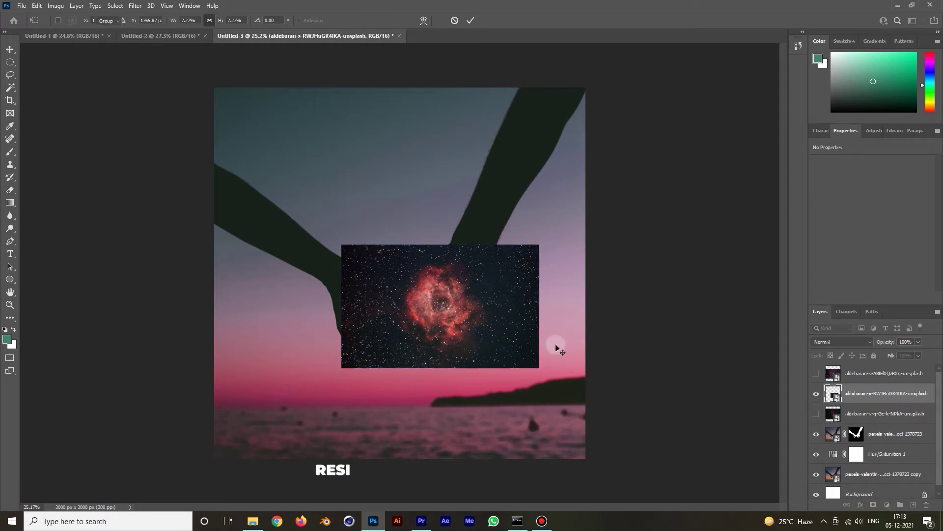
key(Return)
drag(890, 393, 884, 419)
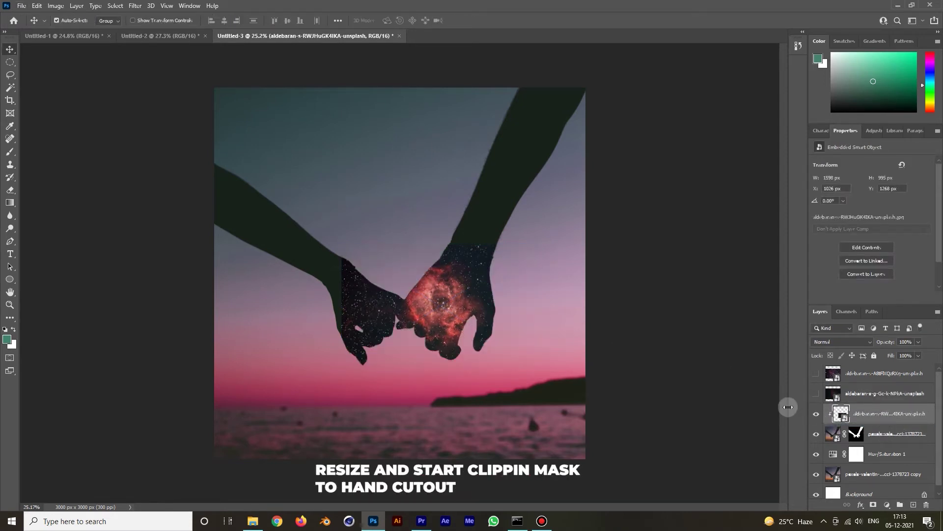
drag(445, 304, 408, 304)
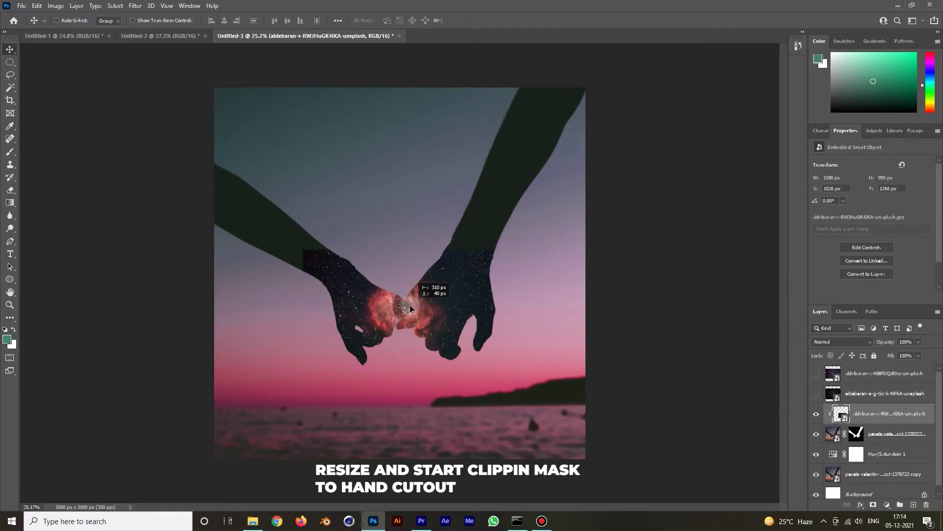
drag(408, 304, 408, 304)
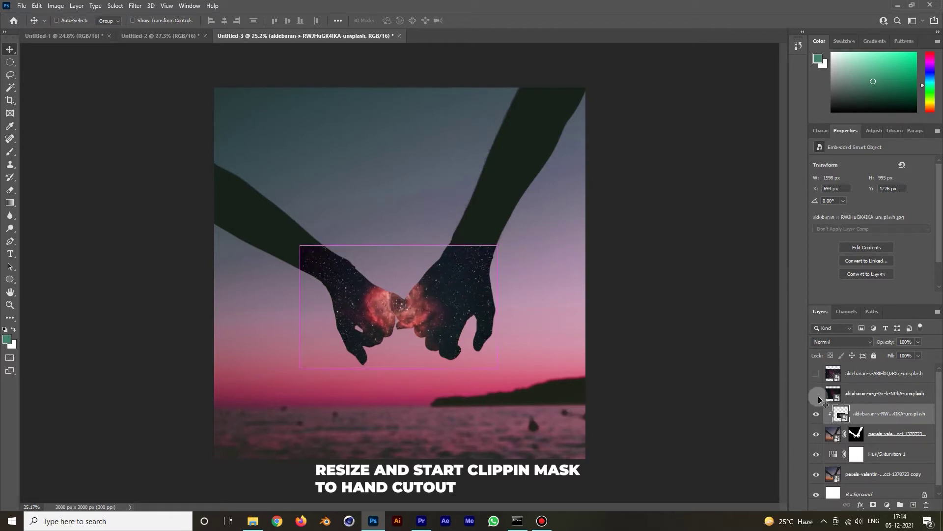
Step: Show and select the red nebula layer and begin transforming it
click(816, 393)
click(885, 393)
key(ctrl+t)
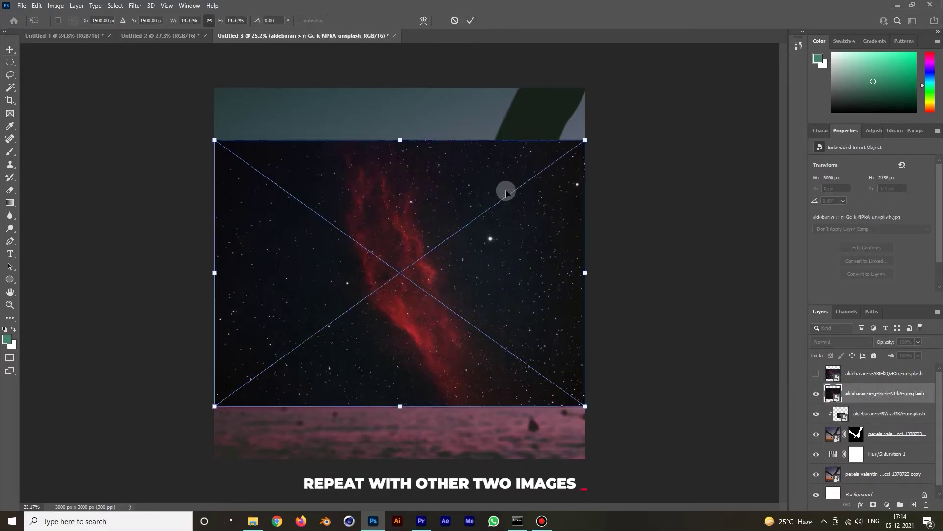
Step: Resize the red nebula over the left arm and clip it inside the arm
drag(586, 139, 493, 205)
mouse_move(249, 225)
mouse_down()
mouse_move(229, 226)
mouse_move(289, 190)
mouse_up()
drag(309, 256, 390, 315)
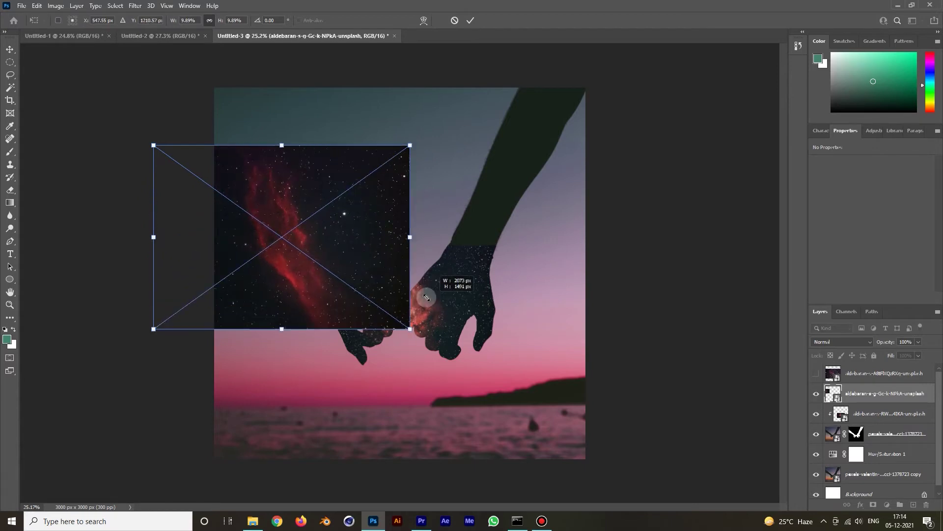
key(Return)
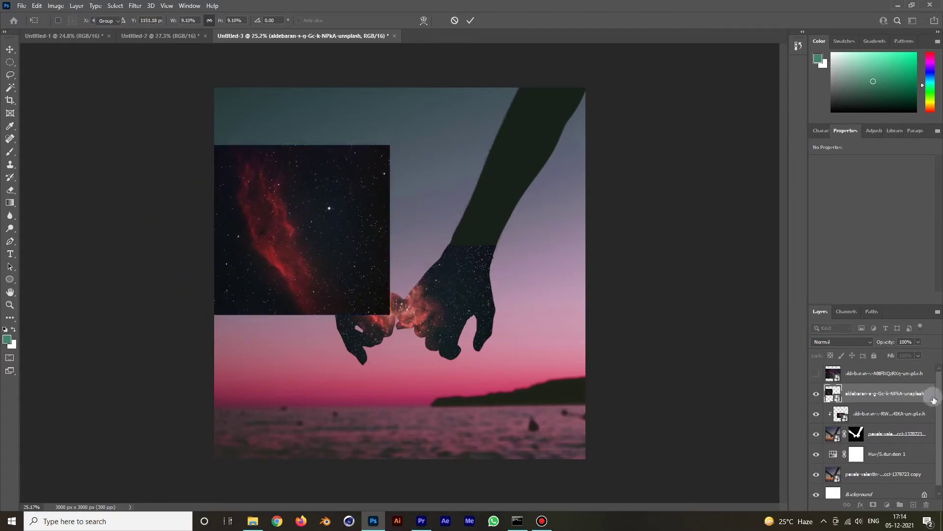
alt+click(892, 402)
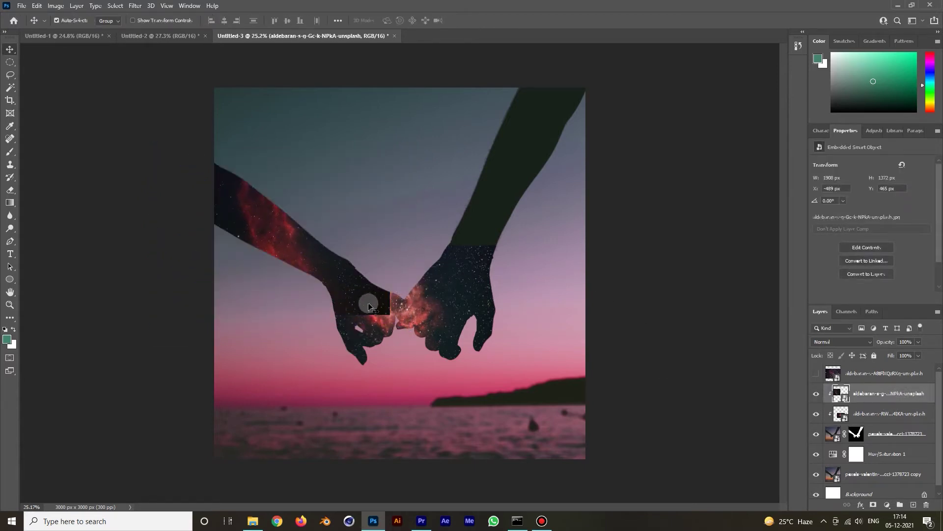
mouse_move(373, 306)
mouse_down()
mouse_move(360, 323)
mouse_move(358, 308)
mouse_up()
Step: Rotate and enlarge the red nebula so it follows the arm
key(ctrl+t)
drag(399, 335, 466, 310)
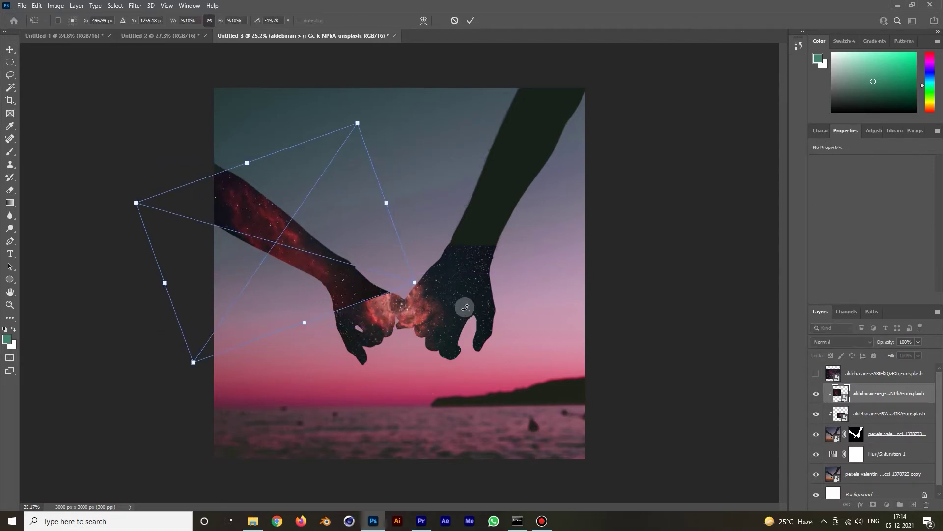
drag(415, 284, 486, 294)
mouse_move(361, 295)
mouse_down()
mouse_move(296, 316)
mouse_move(360, 293)
mouse_move(353, 293)
mouse_up()
key(Return)
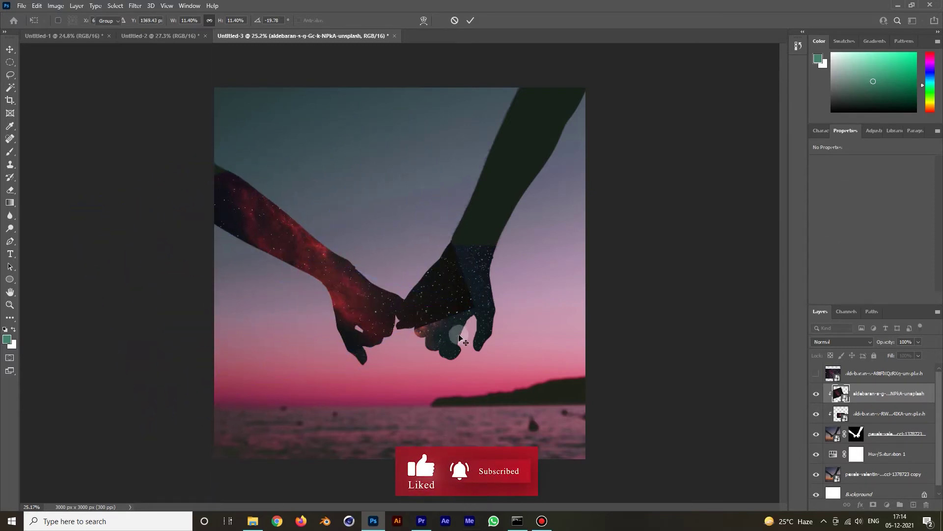
Step: Shift the other galaxy texture within the right hand, then reselect the dark starry layer
click(450, 326)
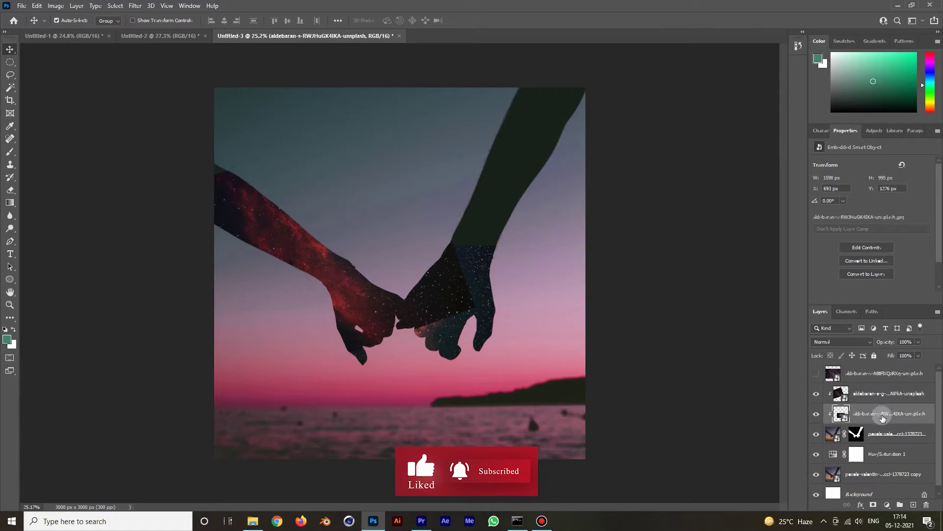
mouse_move(468, 291)
mouse_down()
mouse_move(532, 269)
mouse_move(525, 287)
mouse_move(457, 275)
mouse_up()
ctrl+click(457, 275)
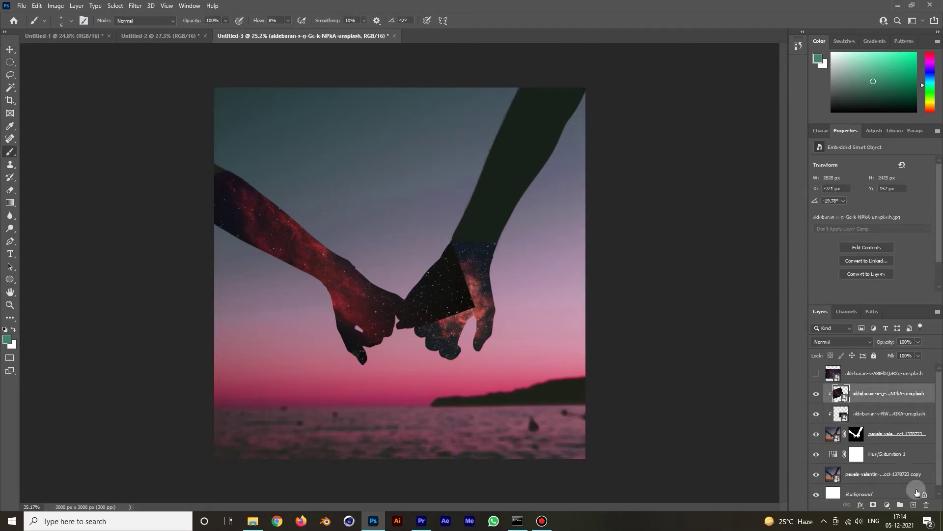
Step: Mask the dark starry layer and brush away its square to reveal the rose nebula
click(873, 504)
key(b)
scroll(422, 315, up, 3)
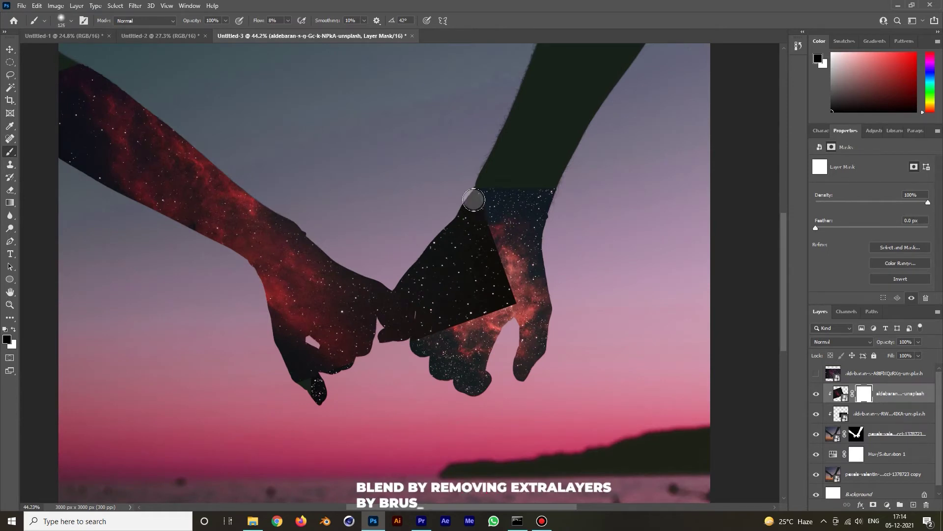
key(bracketright)
key(bracketright)
key(bracketright)
mouse_move(480, 189)
mouse_down()
mouse_move(465, 214)
mouse_move(516, 231)
mouse_move(500, 308)
mouse_move(499, 298)
mouse_up()
key(bracketleft)
key(bracketleft)
key(bracketleft)
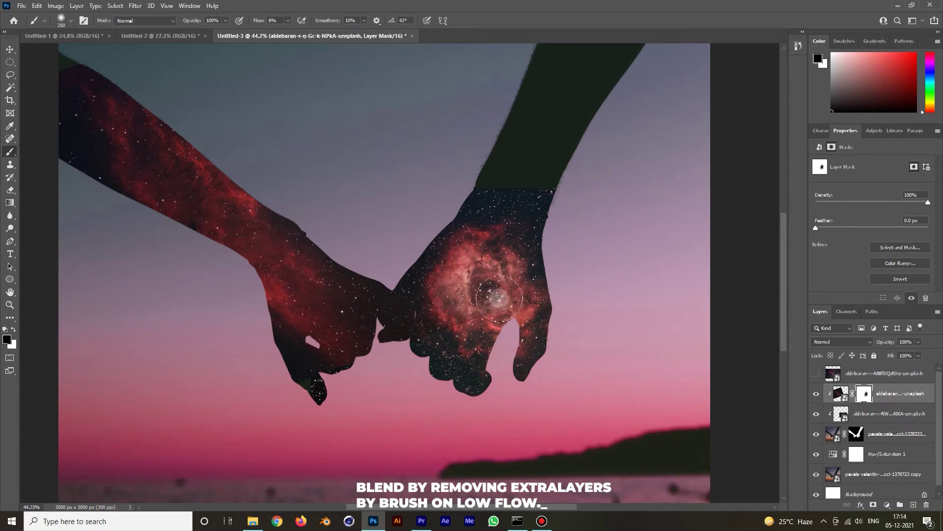
mouse_move(504, 256)
mouse_down()
mouse_move(461, 324)
mouse_move(413, 303)
mouse_move(421, 283)
mouse_up()
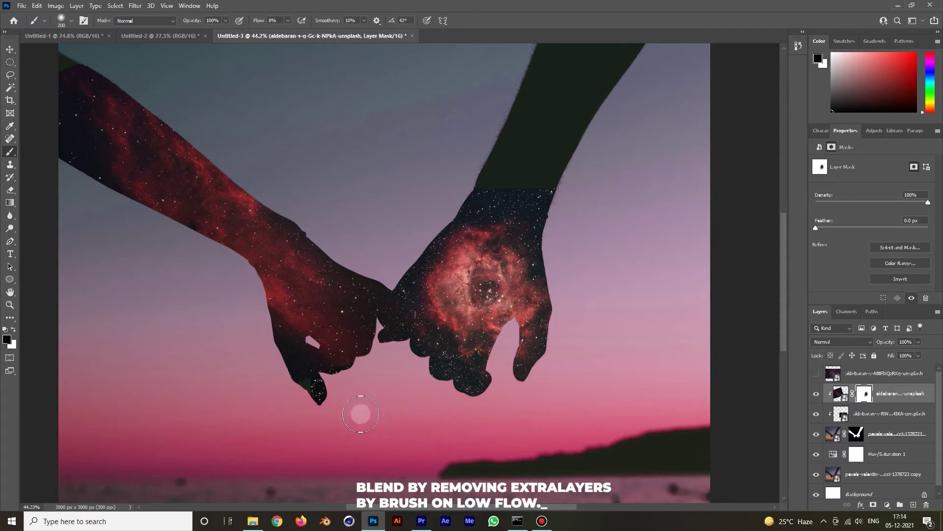
Step: Reposition the left arm's galaxy texture and scale it to about 109%
drag(383, 347, 347, 360)
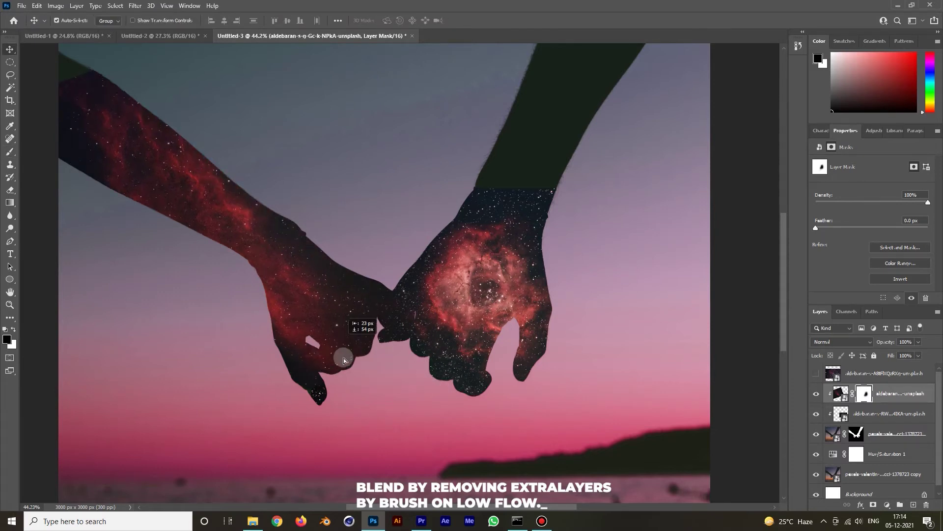
key(shift+Up)
key(shift+Up)
key(Right)
key(Right)
key(Right)
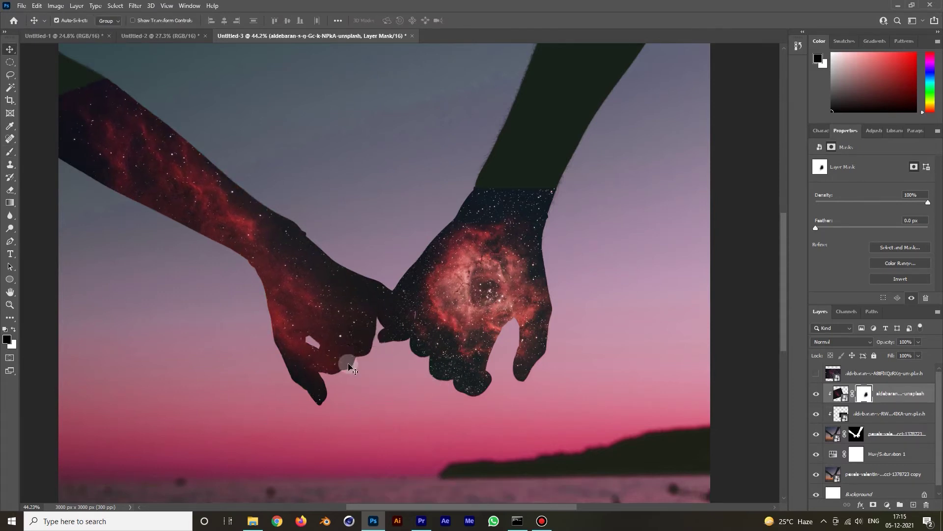
key(ctrl+t)
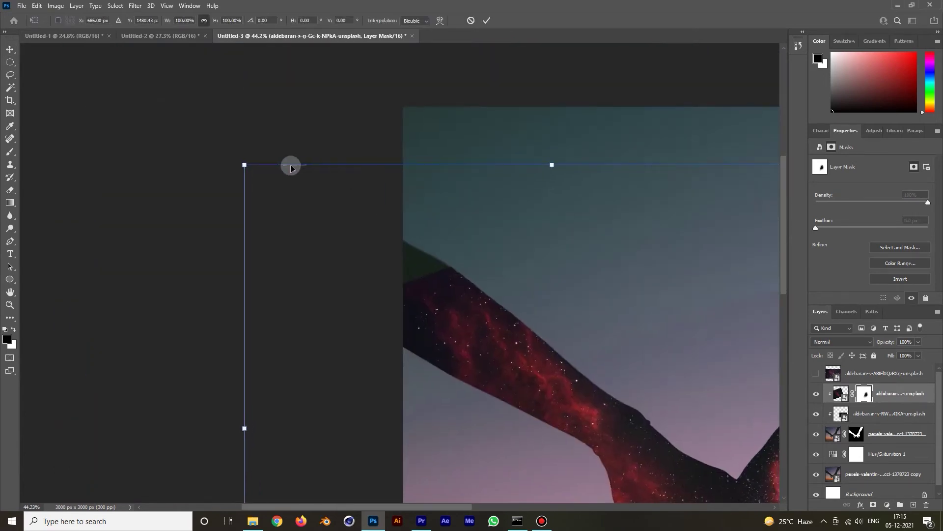
drag(244, 164, 169, 135)
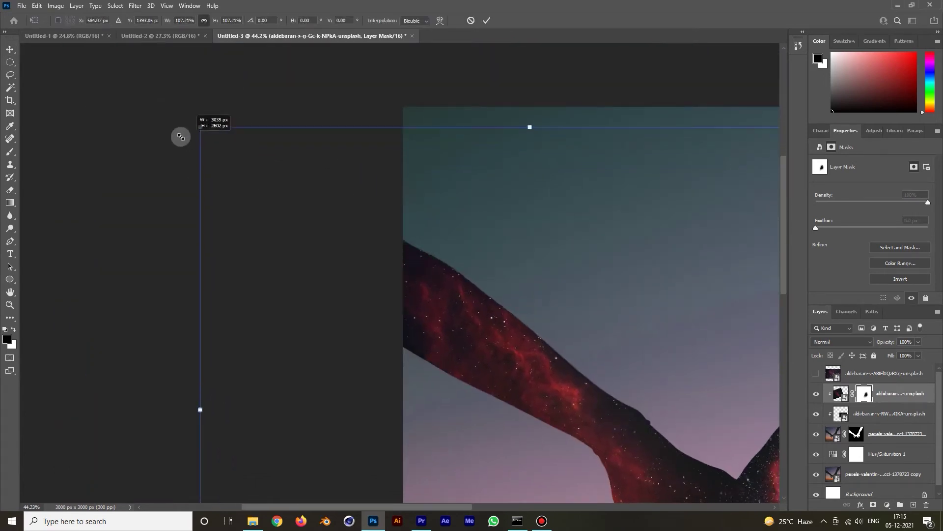
key(Return)
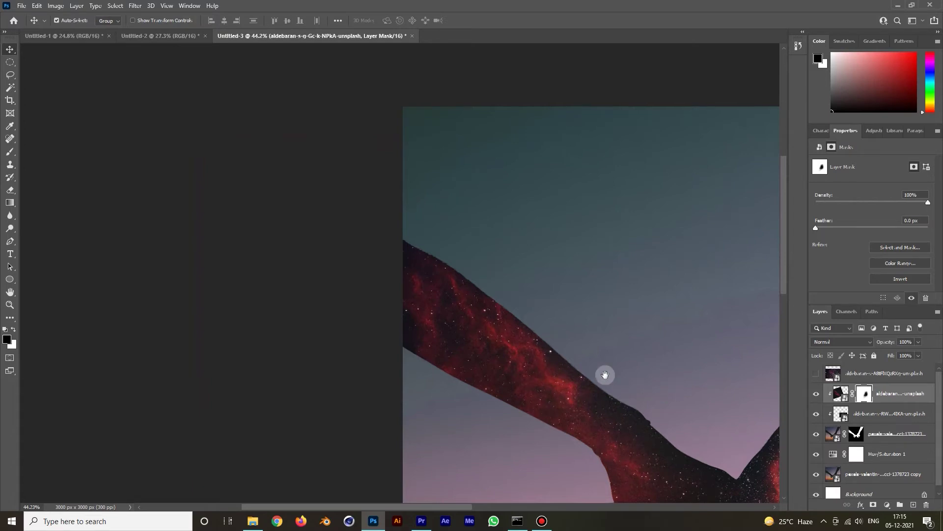
drag(636, 383, 275, 148)
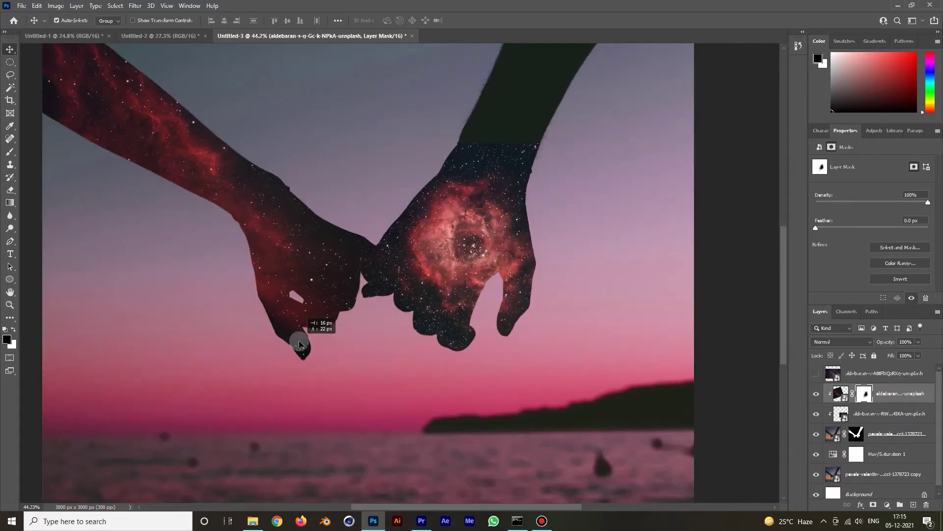
scroll(295, 305, down, 2)
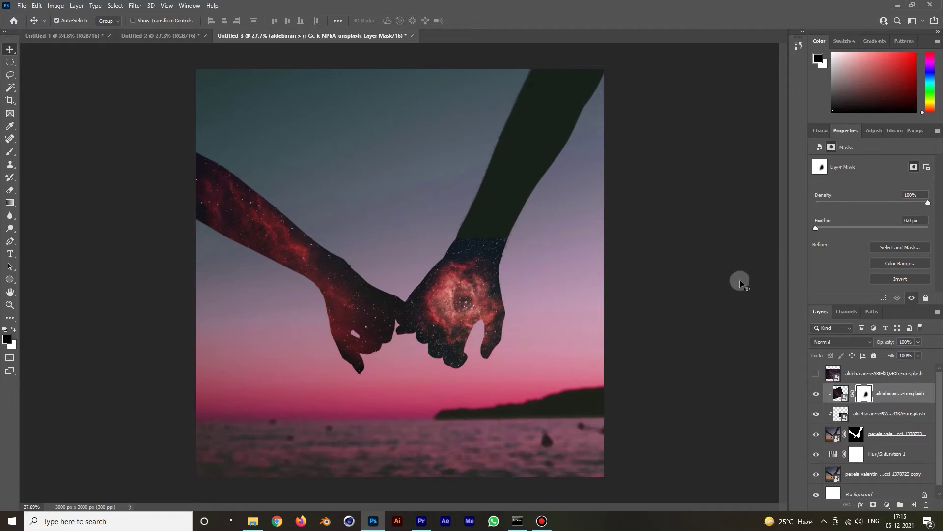
Step: Show the top nebula layer and rotate it to about -55.5° into position
click(818, 374)
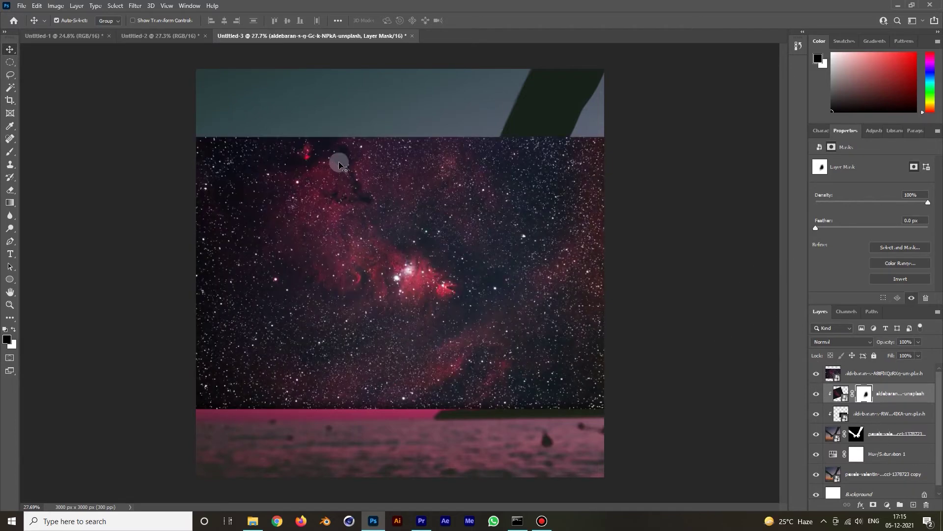
scroll(388, 249, down, 1)
key(ctrl)
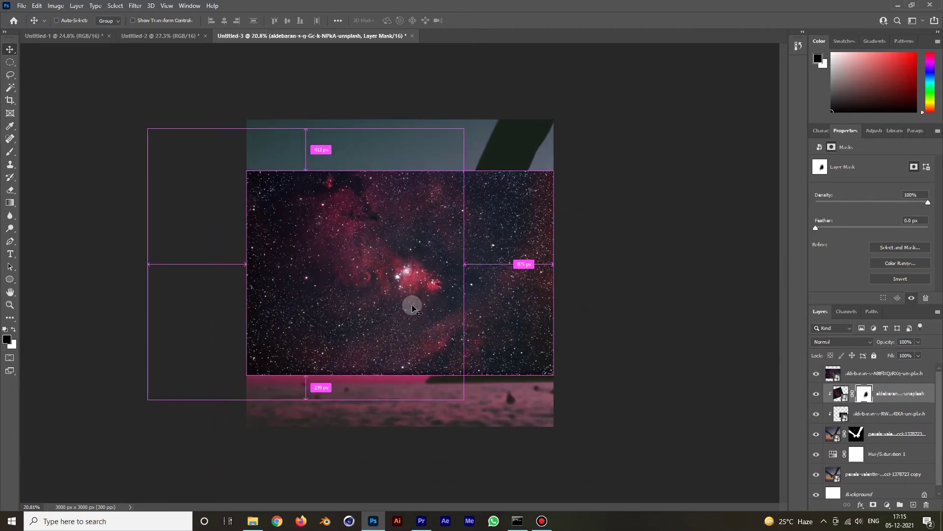
key(ctrl+t)
key(Escape)
click(878, 375)
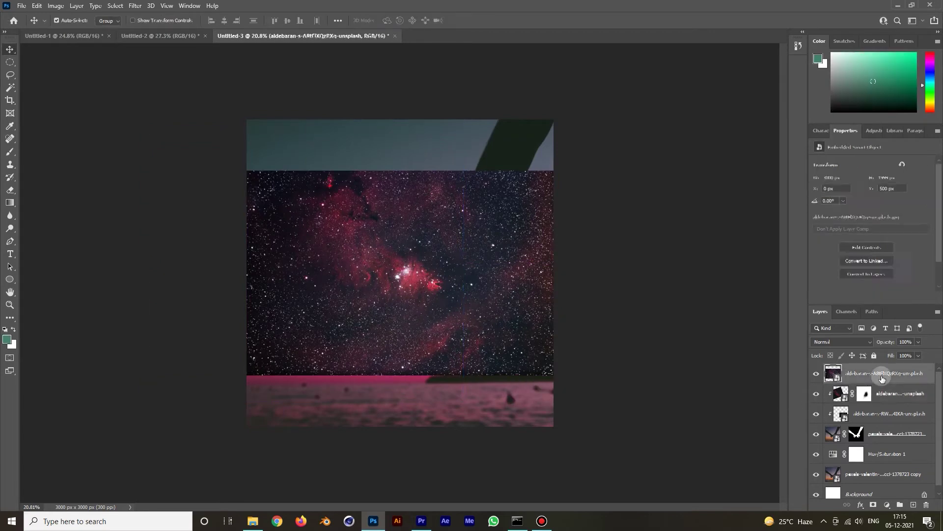
key(ctrl+t)
mouse_move(573, 390)
mouse_down()
mouse_move(694, 89)
mouse_move(684, 131)
mouse_move(649, 173)
mouse_up()
mouse_move(492, 173)
mouse_down()
mouse_move(503, 173)
mouse_move(488, 207)
mouse_move(455, 190)
mouse_up()
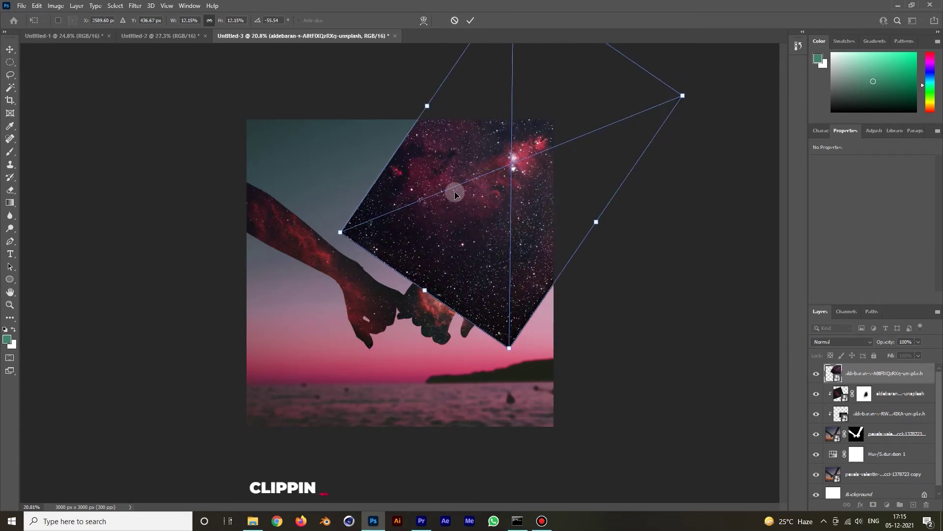
key(Return)
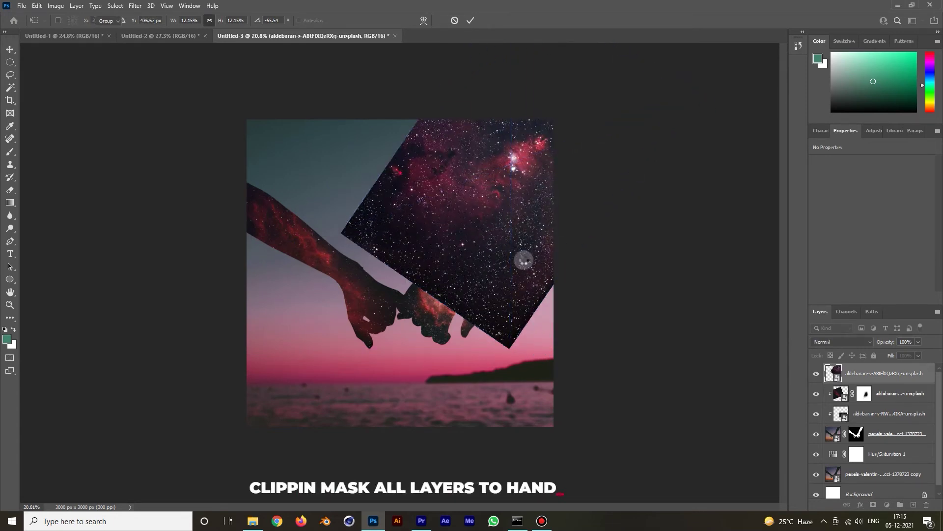
Step: Clip the rotated nebula to the arm cutout and move it to fill the right arm
alt+click(882, 381)
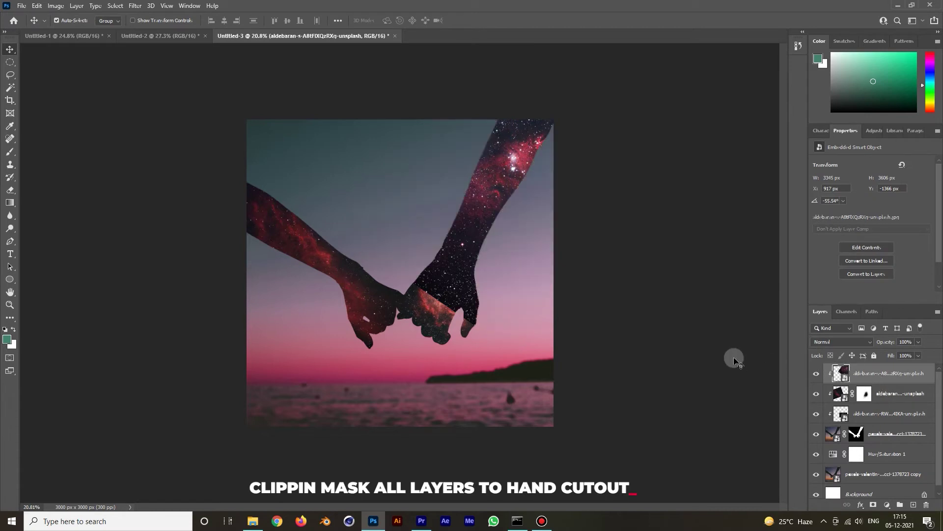
mouse_move(446, 283)
mouse_down()
mouse_move(486, 201)
mouse_move(488, 210)
mouse_up()
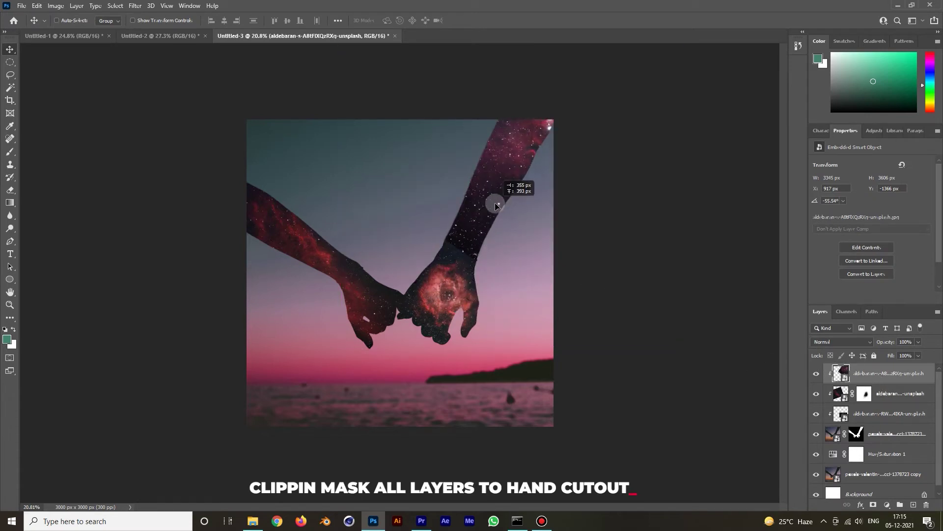
ctrl+click(445, 279)
click(887, 505)
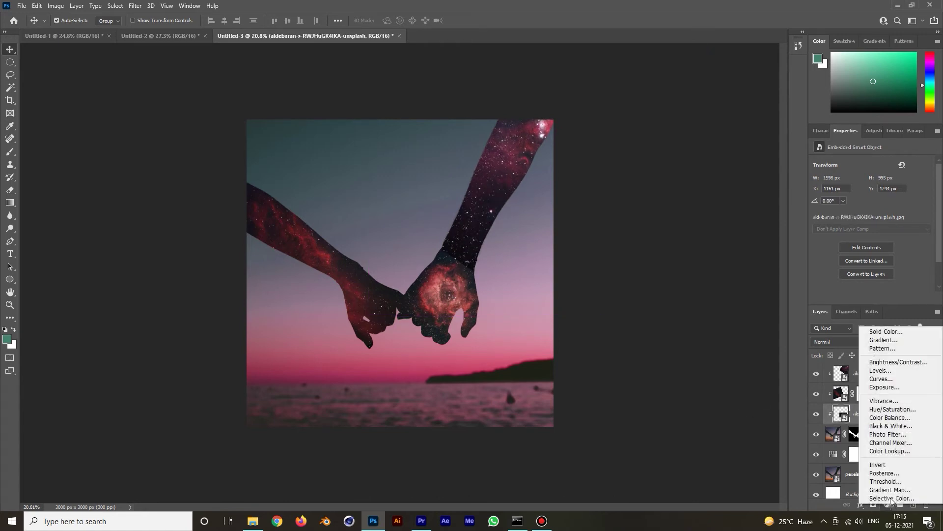
Step: Add a clipped Curves adjustment and lower the curve to darken the galaxy hand
click(877, 384)
click(868, 299)
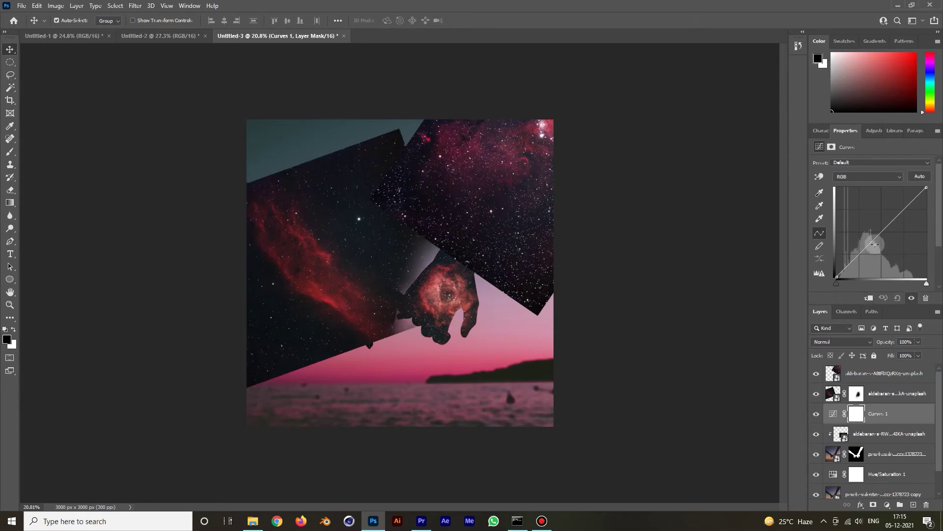
click(868, 299)
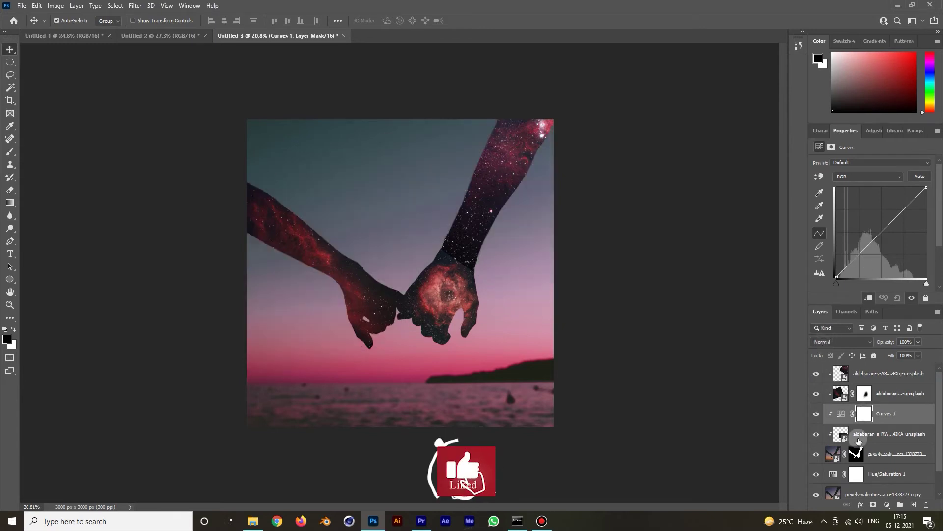
click(875, 239)
drag(875, 239, 883, 244)
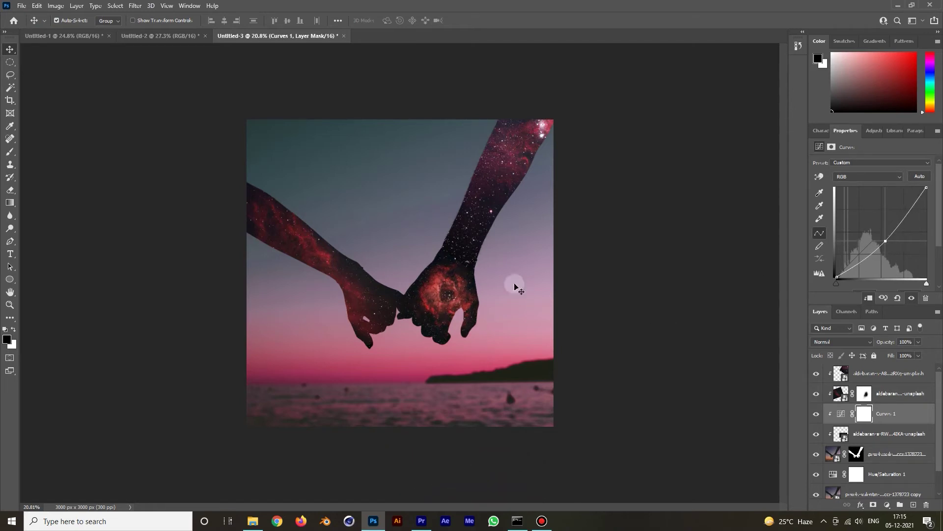
Step: Add a Curves 2 adjustment on top, darkening the whole image slightly
click(484, 198)
click(884, 504)
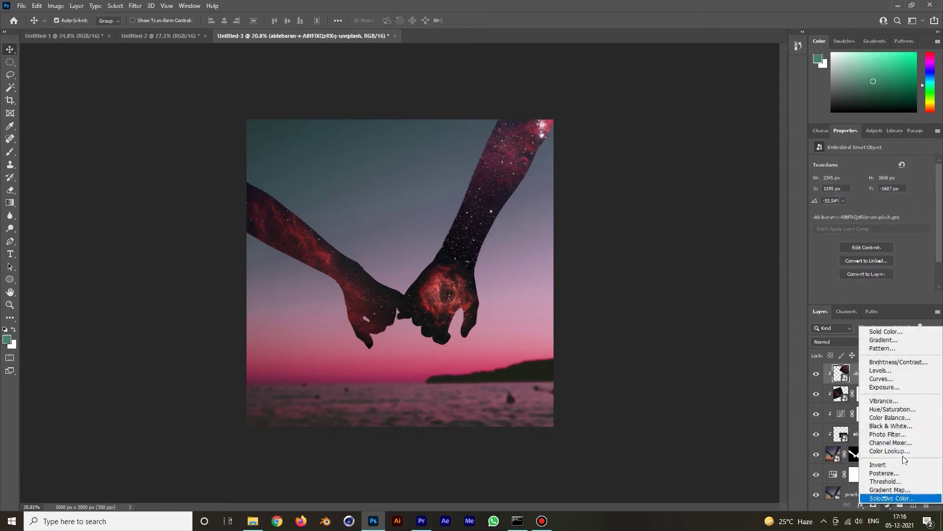
click(880, 369)
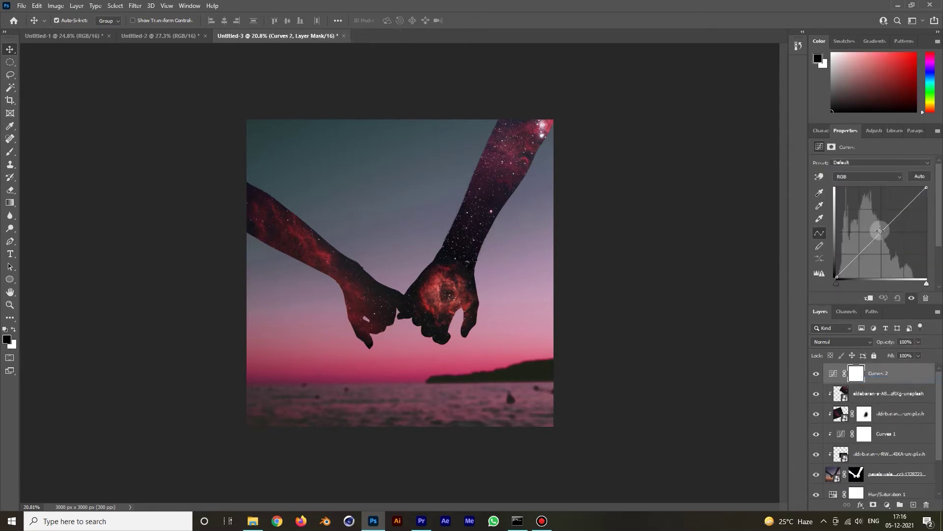
drag(879, 231, 883, 234)
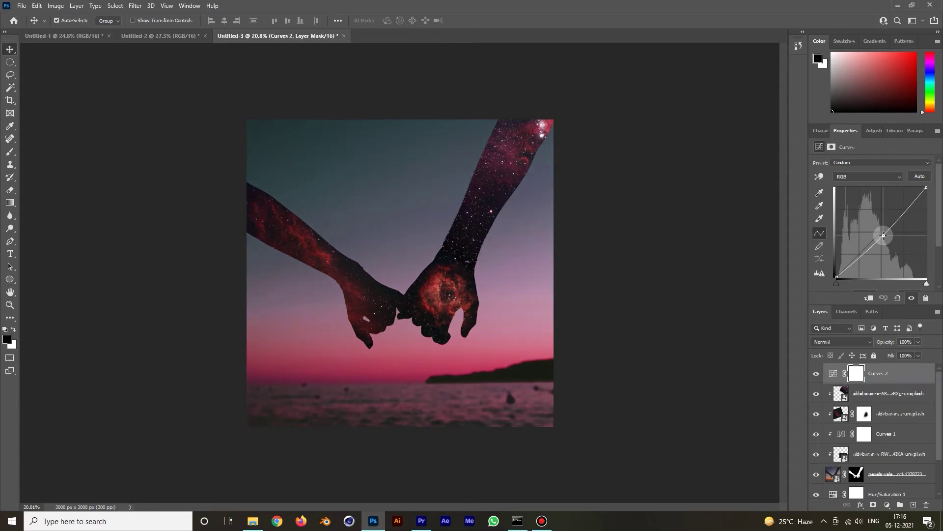
Step: Deselect the Curves 2 layer and bring up the Holding hands folder in File Explorer
click(675, 281)
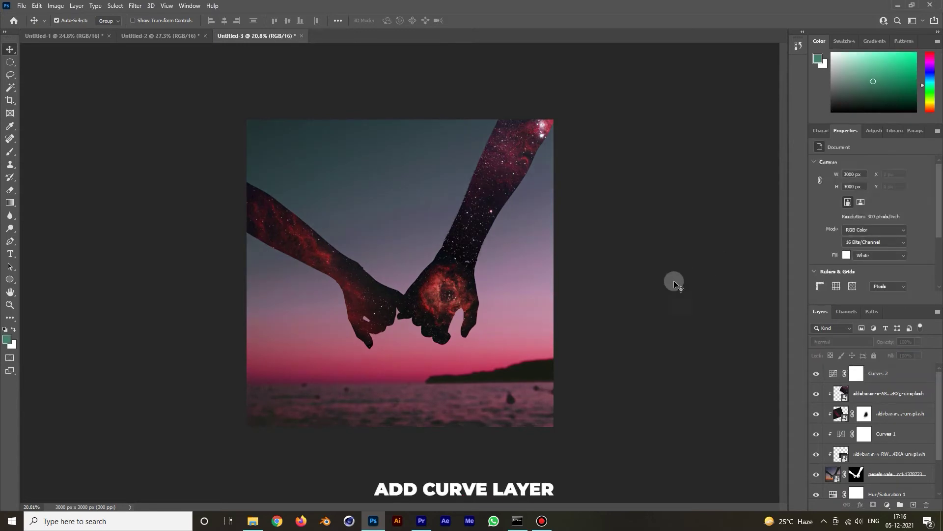
click(264, 521)
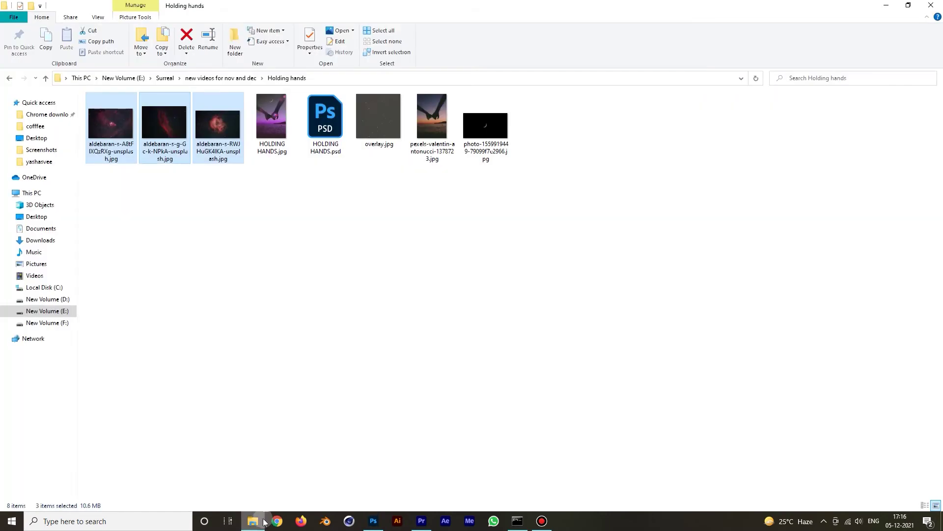
click(337, 342)
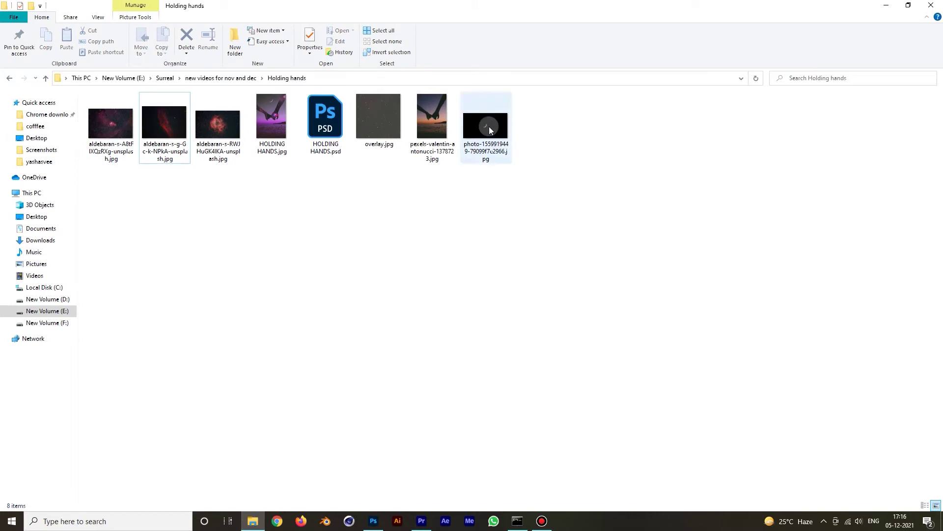
Step: Place the crescent moon photo, shrunk to about 66% and moved near the top
mouse_move(485, 126)
mouse_down()
mouse_move(381, 496)
mouse_move(411, 185)
mouse_up()
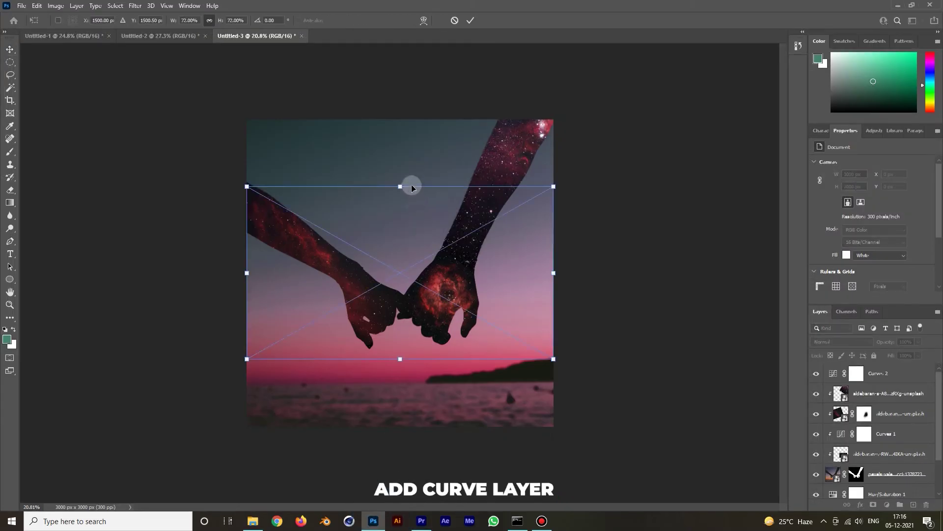
drag(554, 186, 539, 194)
mouse_move(425, 294)
mouse_down()
mouse_move(404, 172)
mouse_move(434, 226)
mouse_up()
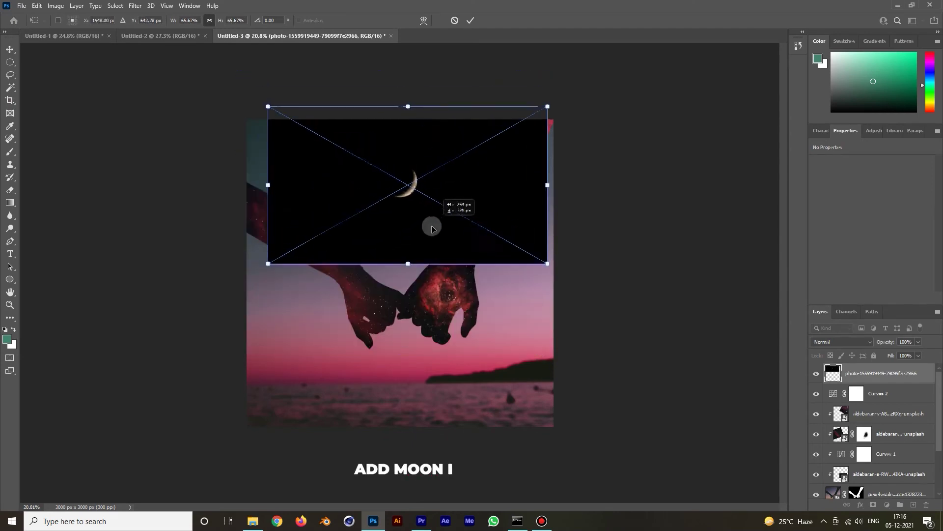
key(Return)
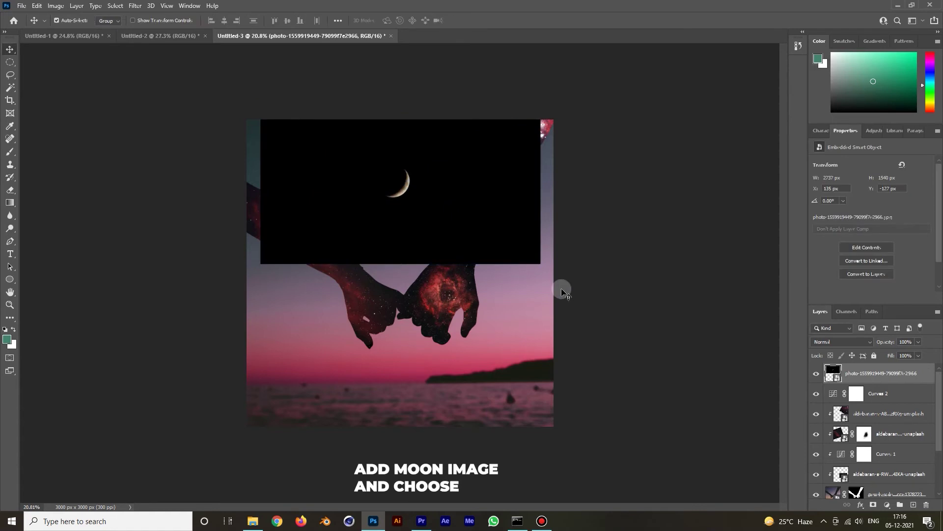
Step: Set the moon layer's blend mode to Screen, then select Curves 2
click(841, 342)
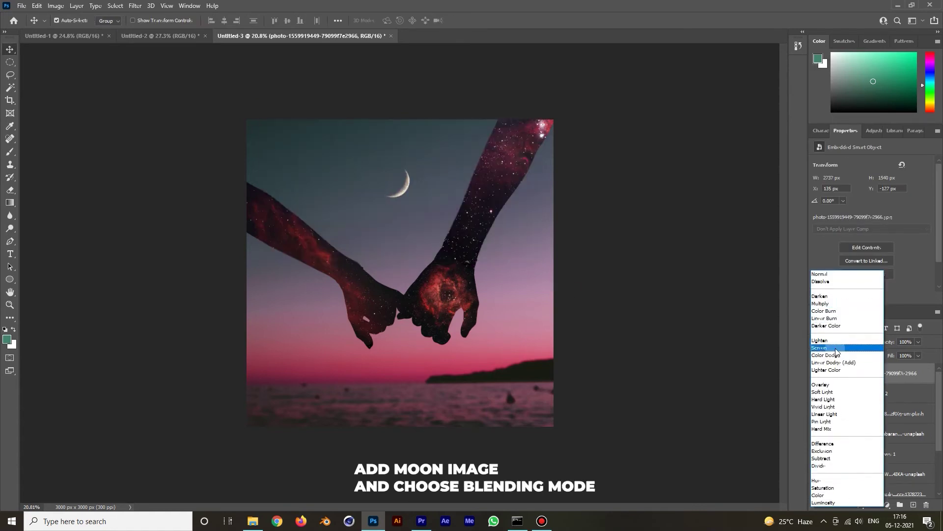
click(837, 347)
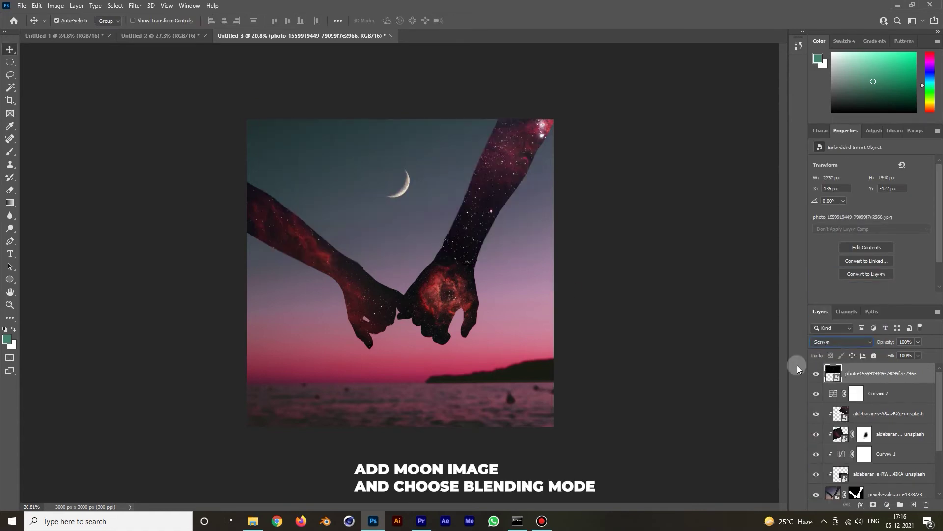
click(895, 393)
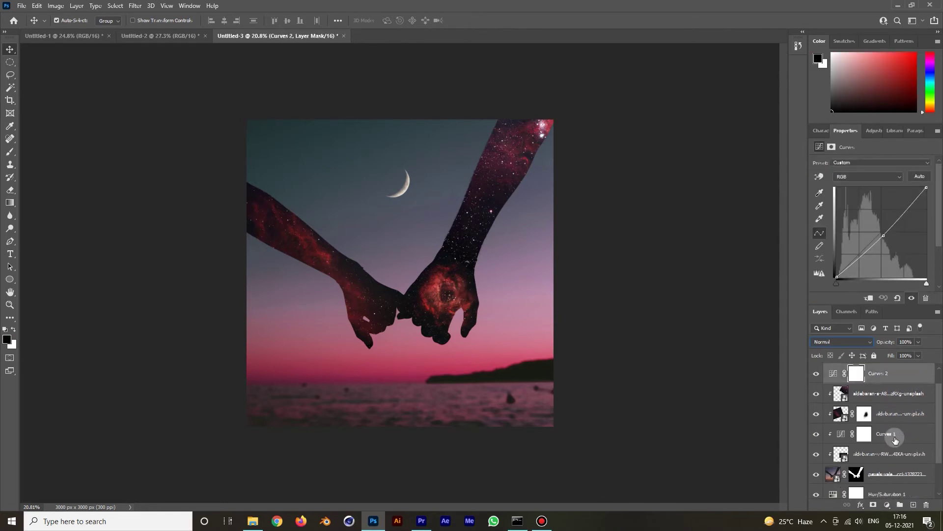
Step: Select Curves 2 down through the hands photo layer and group them as Group 1
scroll(894, 452, down, 3)
click(897, 461)
scroll(897, 461, down, 2)
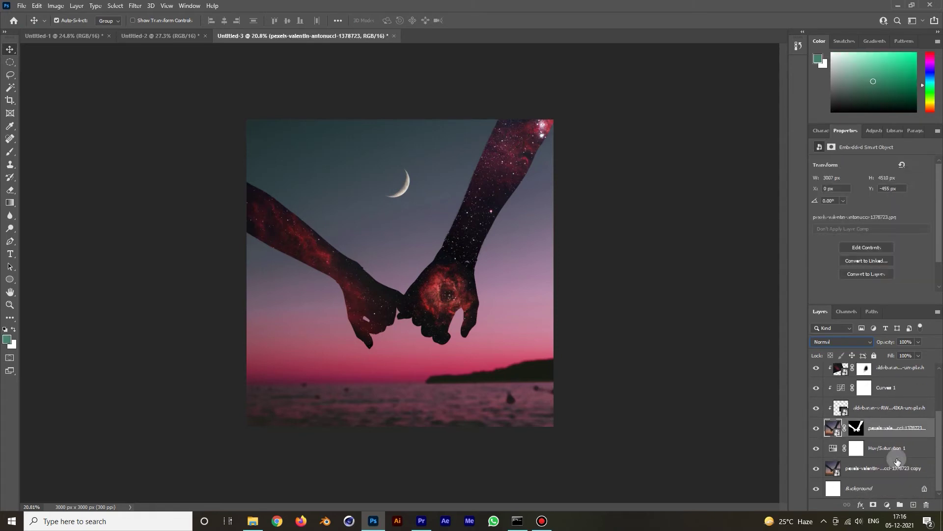
scroll(893, 438, up, 3)
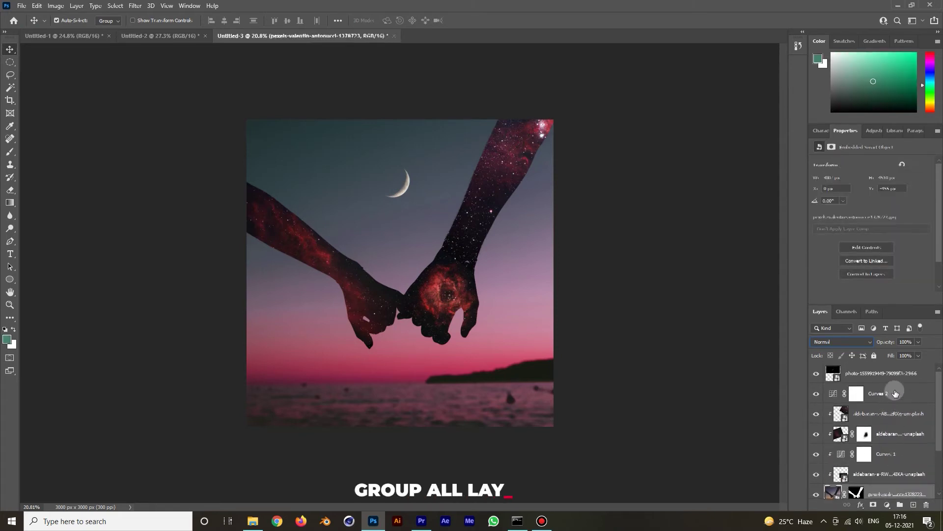
shift+click(892, 397)
key(ctrl+g)
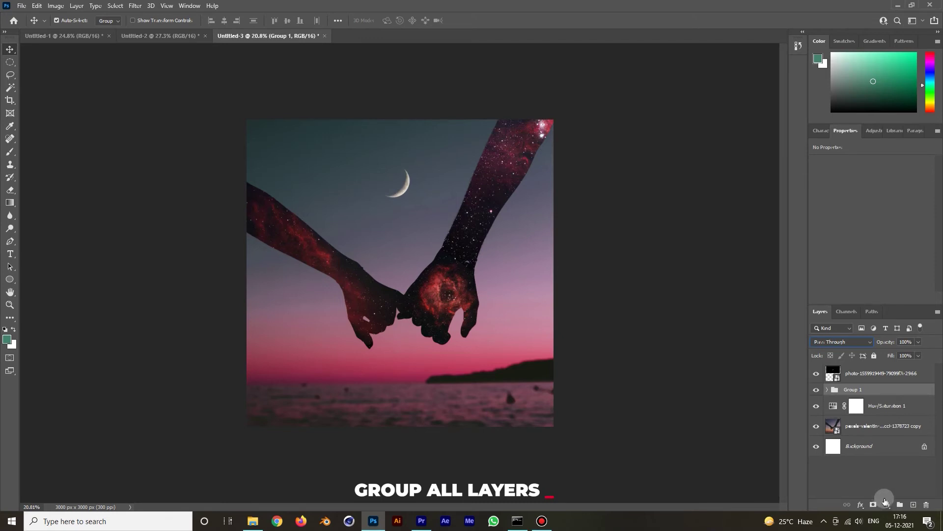
Step: Add a Hue/Saturation adjustment above Group 1, clipped to the group
click(887, 505)
click(870, 402)
click(867, 297)
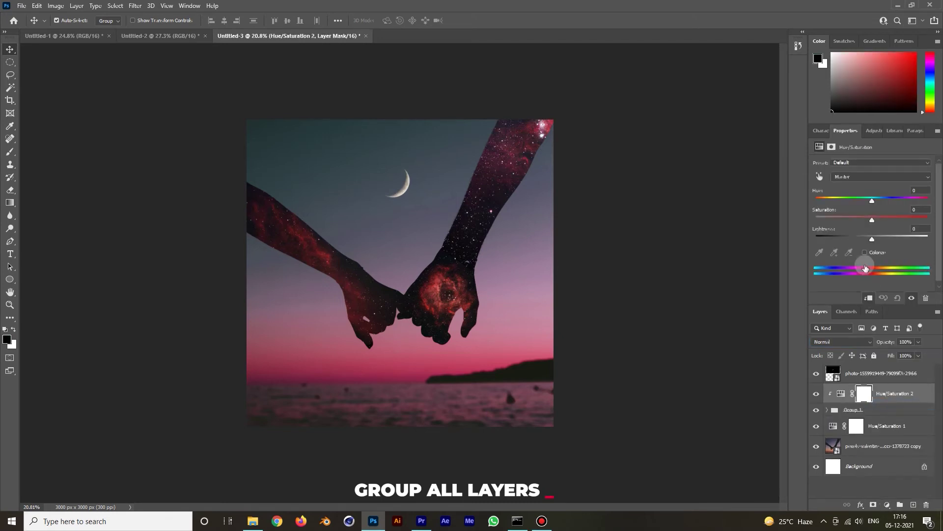
Step: Shift both Hue/Saturation layers toward magenta, Hue/Saturation 1 at Hue −62, Saturation −12
drag(866, 206, 862, 209)
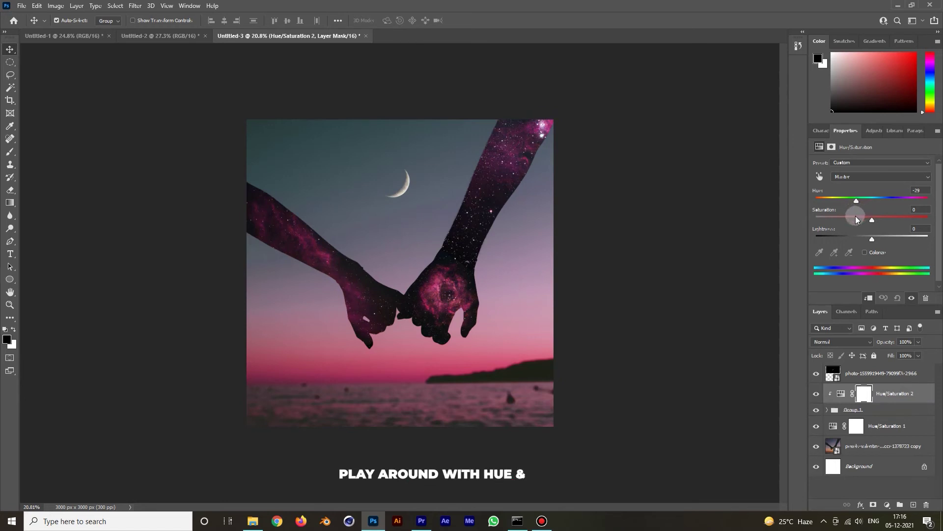
click(887, 426)
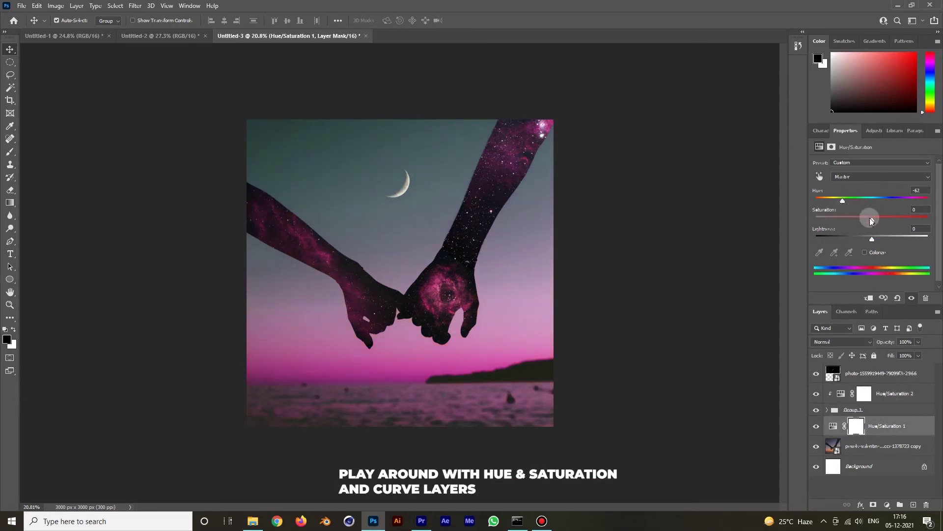
drag(863, 223, 877, 230)
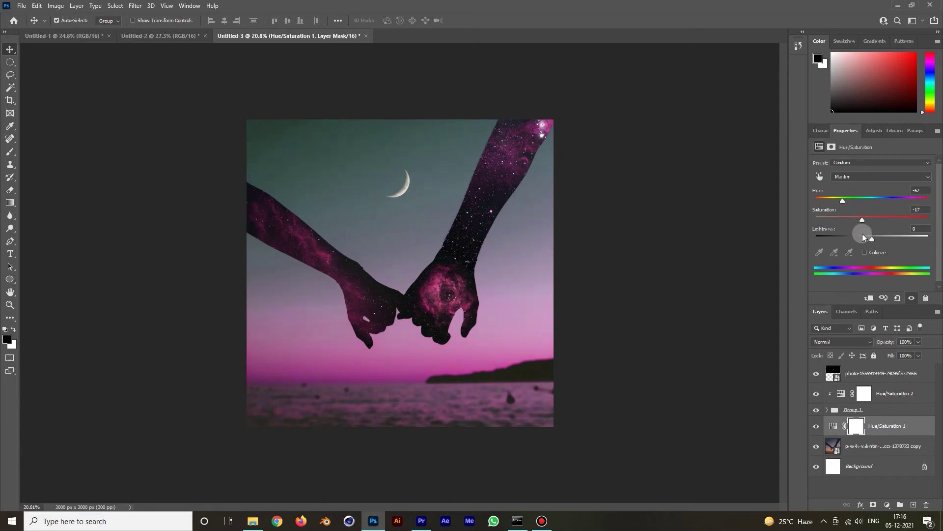
Step: Add a Curves adjustment layer above Hue/Saturation 1
click(887, 504)
click(880, 382)
click(865, 176)
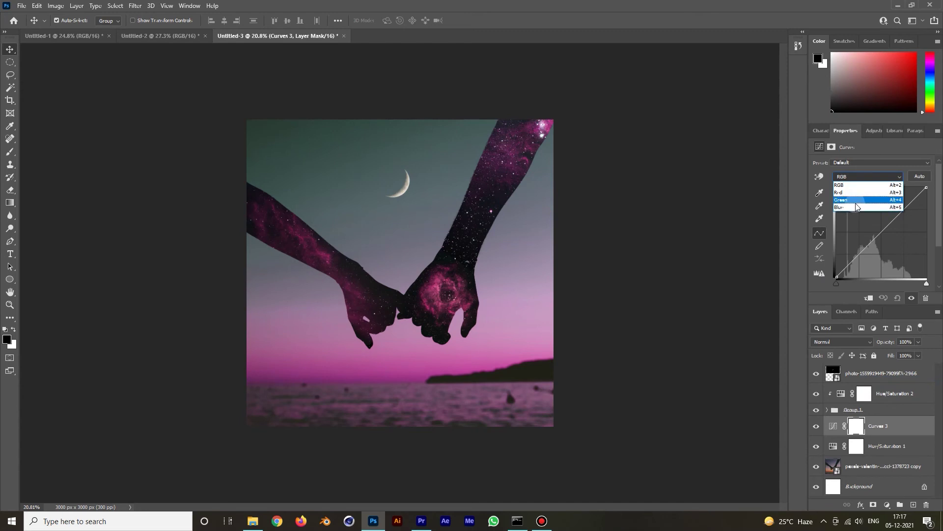
Step: Pull the Green channel curve down to turn the sky purple, then select the moon layer
click(864, 201)
drag(874, 237, 879, 248)
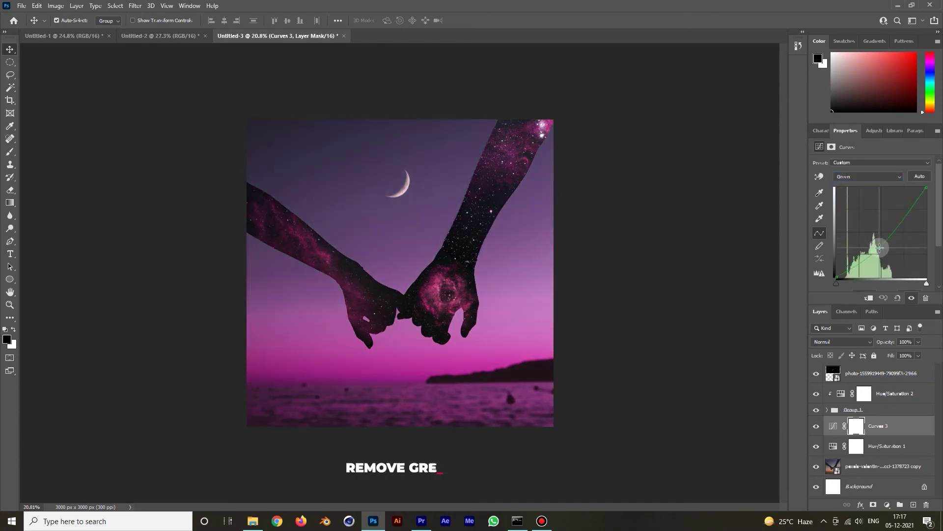
click(683, 249)
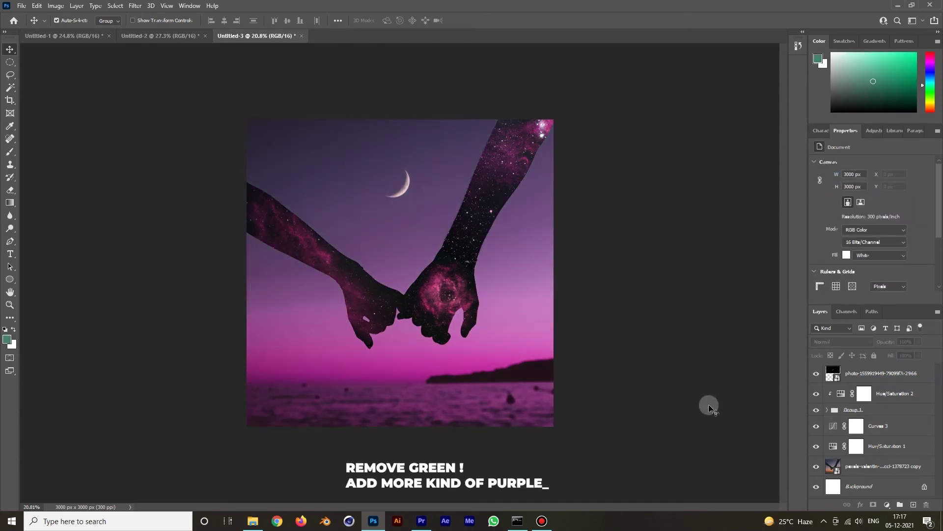
click(875, 376)
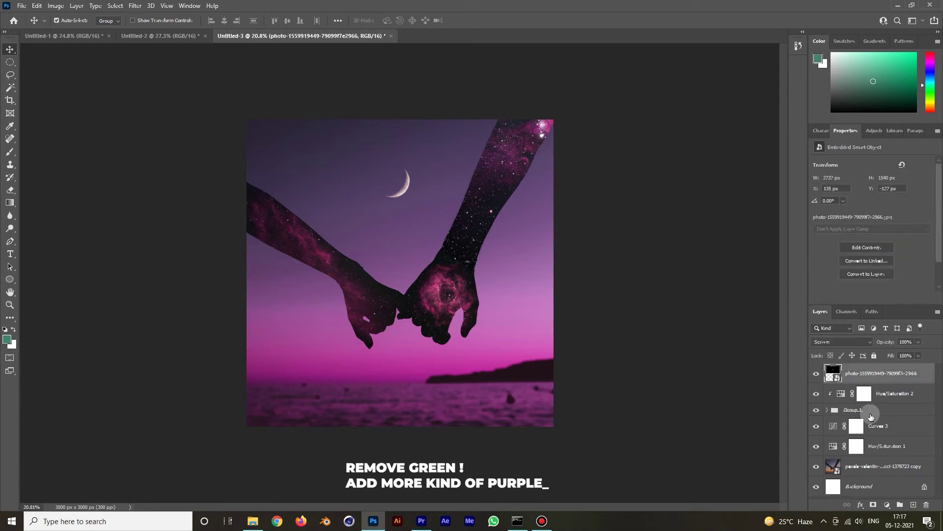
click(887, 505)
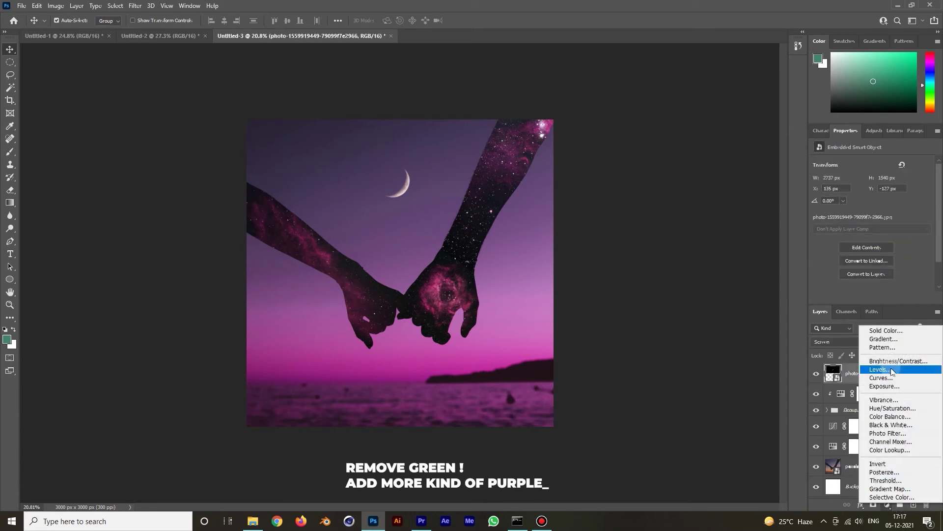
Step: Add a Hue/Saturation layer clipped to the moon with Hue −32
click(866, 401)
click(865, 298)
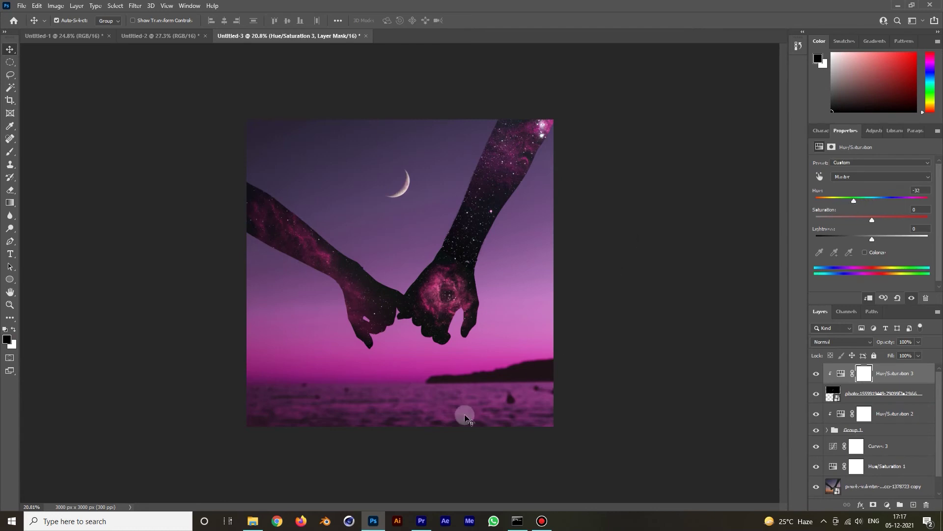
click(421, 428)
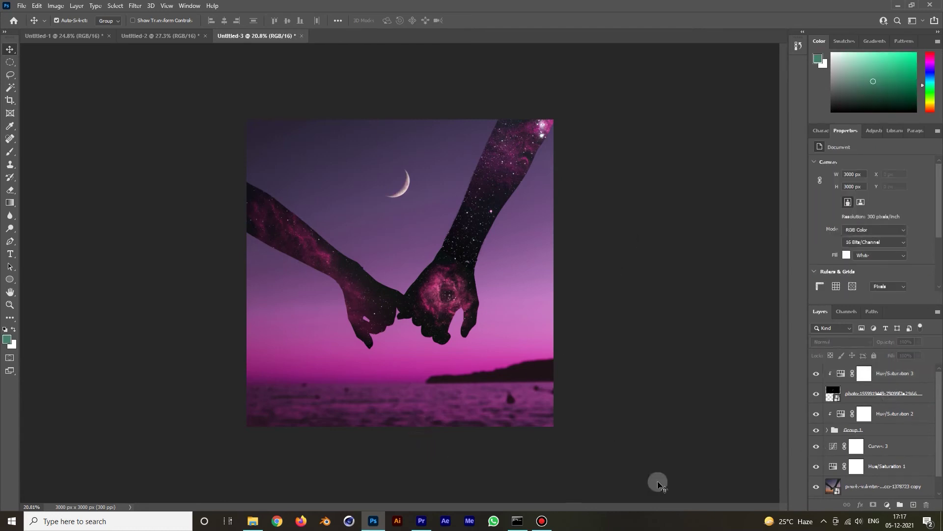
click(903, 379)
Step: Add a Levels adjustment raising the darkest output, and drag overlay.jpg into the document
click(887, 505)
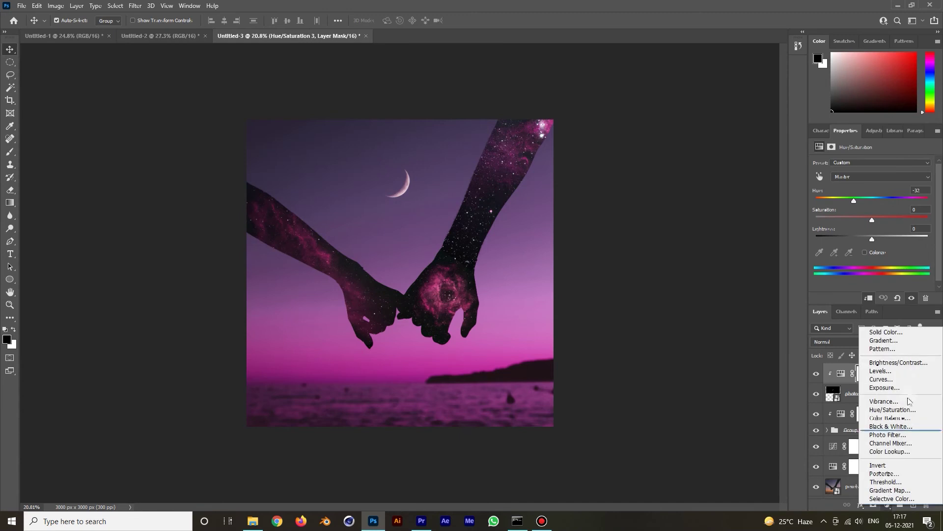
click(879, 375)
click(839, 276)
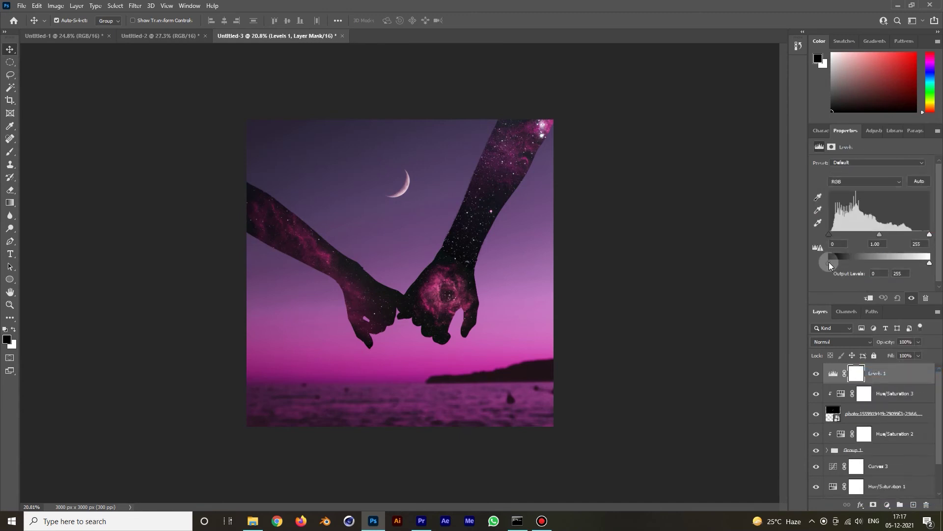
click(252, 521)
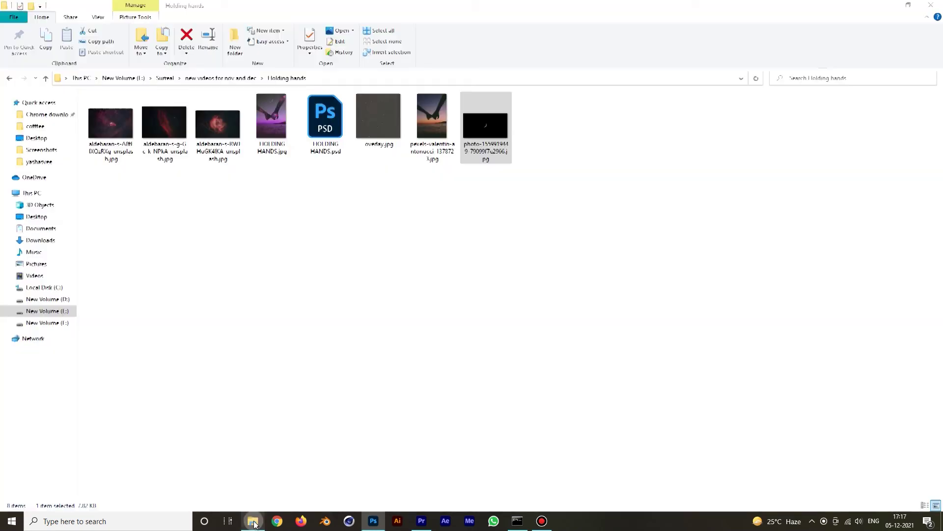
drag(385, 119, 393, 329)
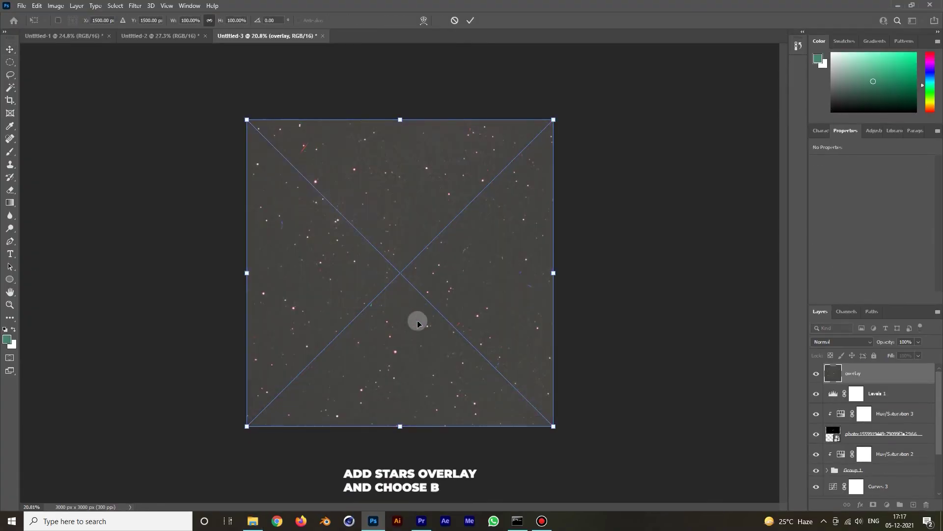
Step: Commit the star overlay and blend it in Lighten mode at 65% opacity
key(Return)
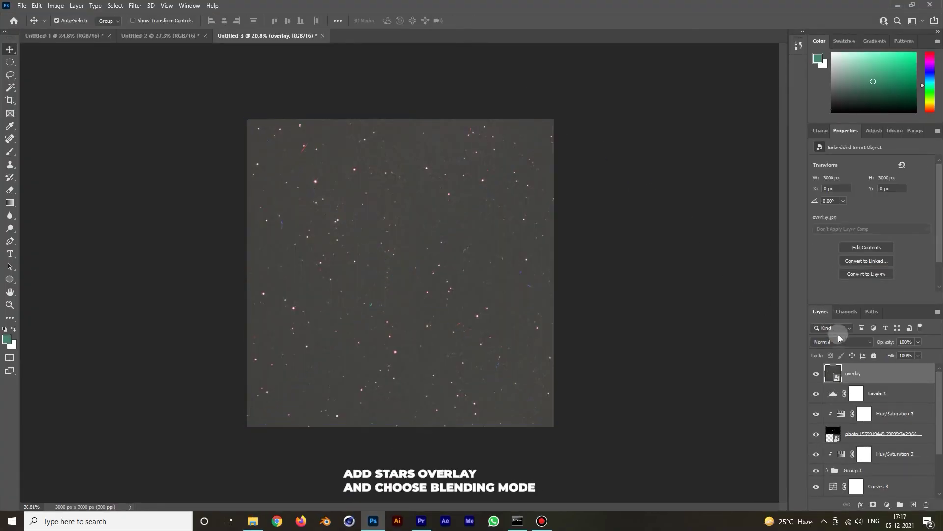
click(840, 341)
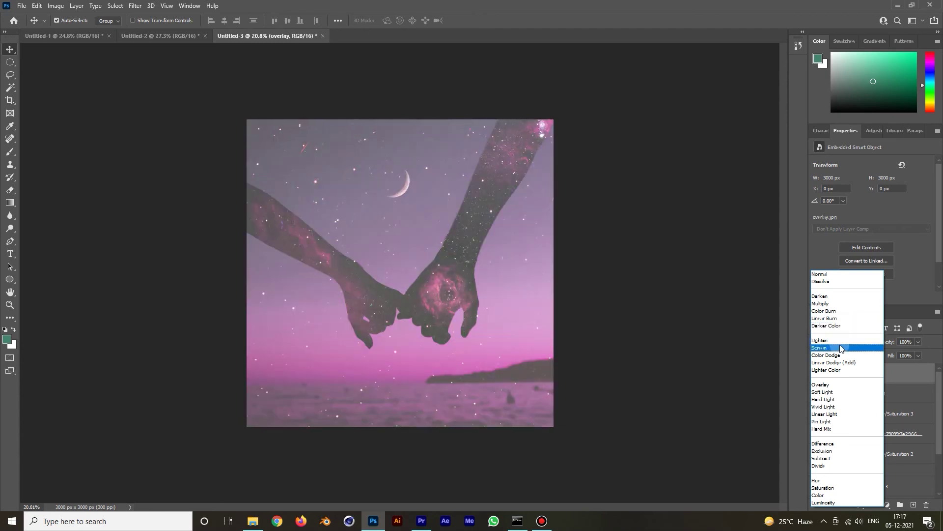
click(841, 342)
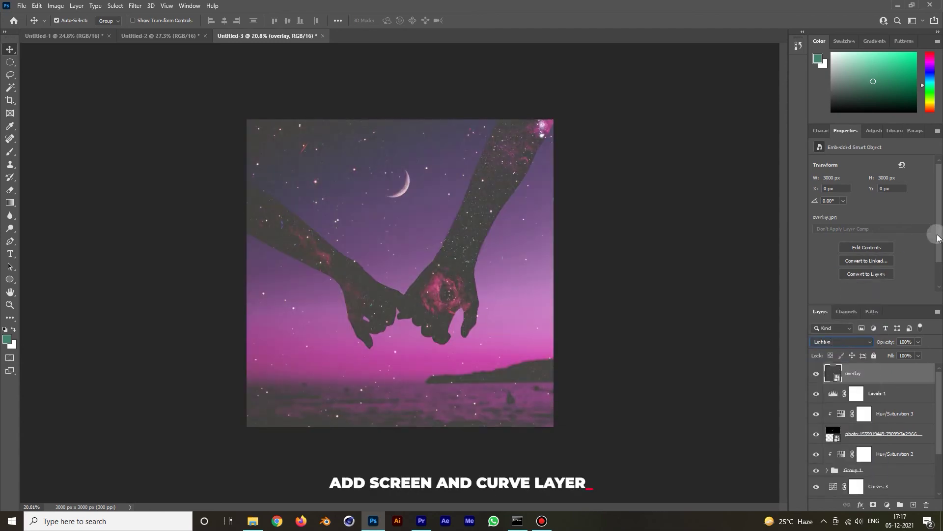
click(918, 341)
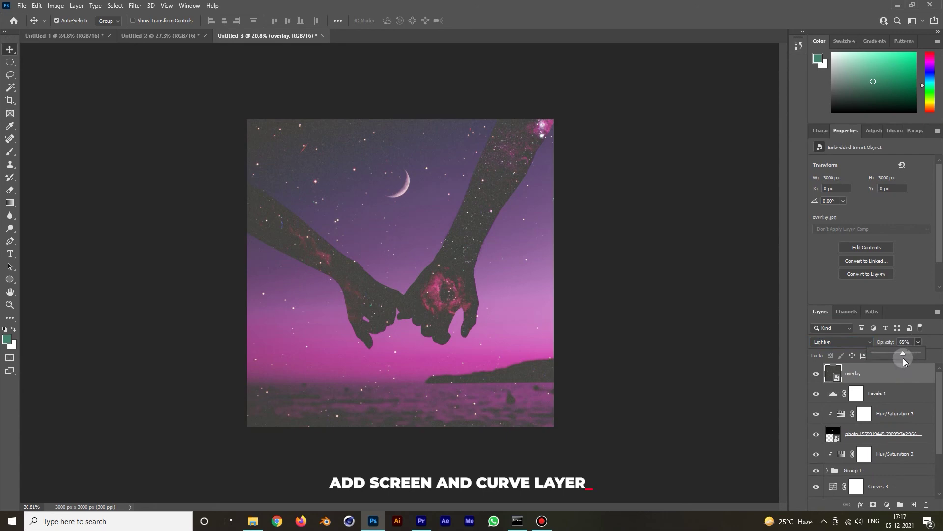
drag(903, 358, 901, 358)
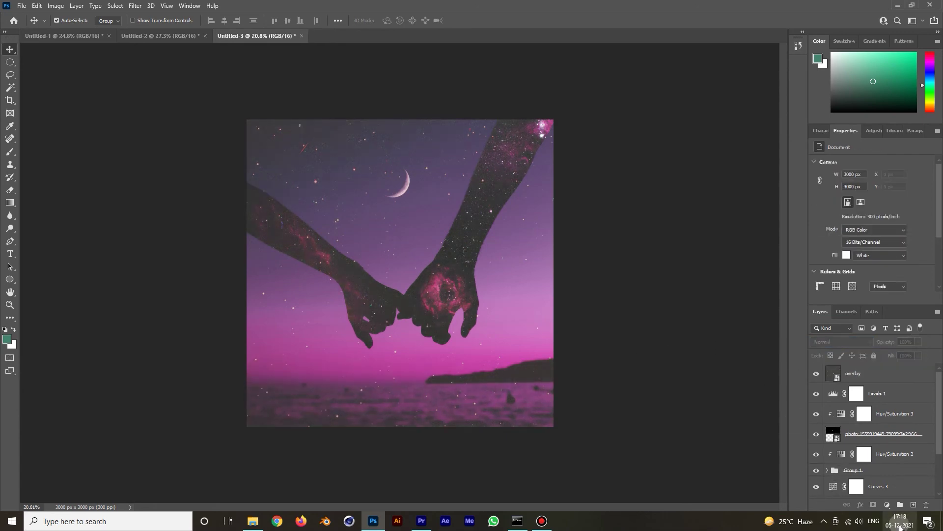
Step: Add a Curves 4 adjustment on top and bend its curve down
click(887, 505)
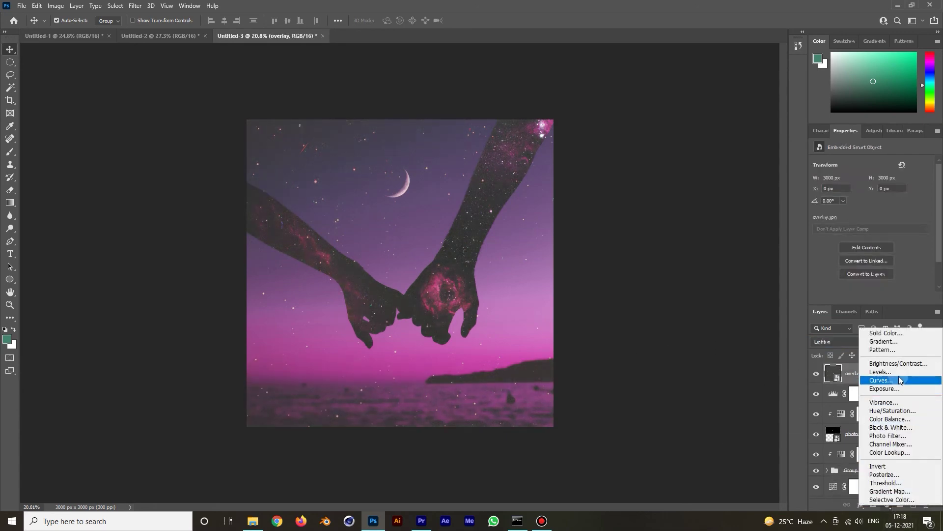
click(881, 380)
drag(871, 241, 879, 250)
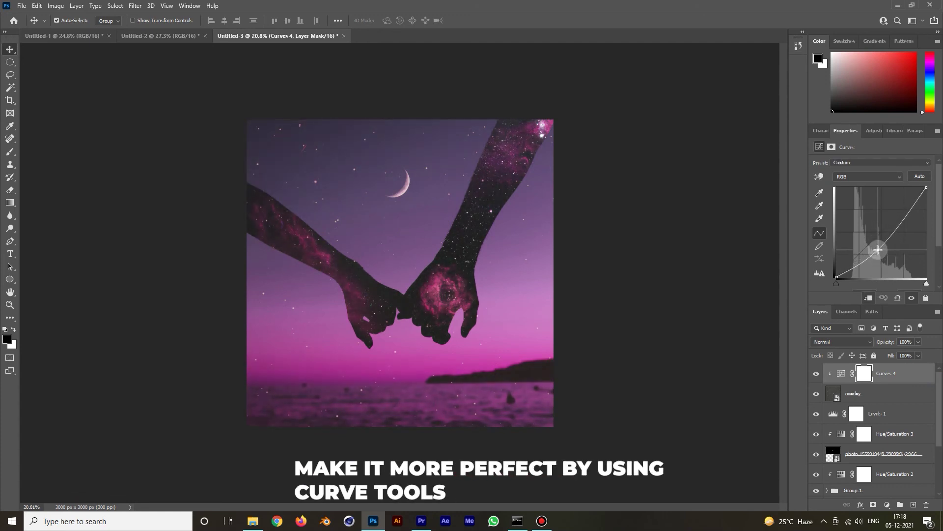
Step: Raise Levels 1's output black level to 12, then reselect Curves 4
click(880, 415)
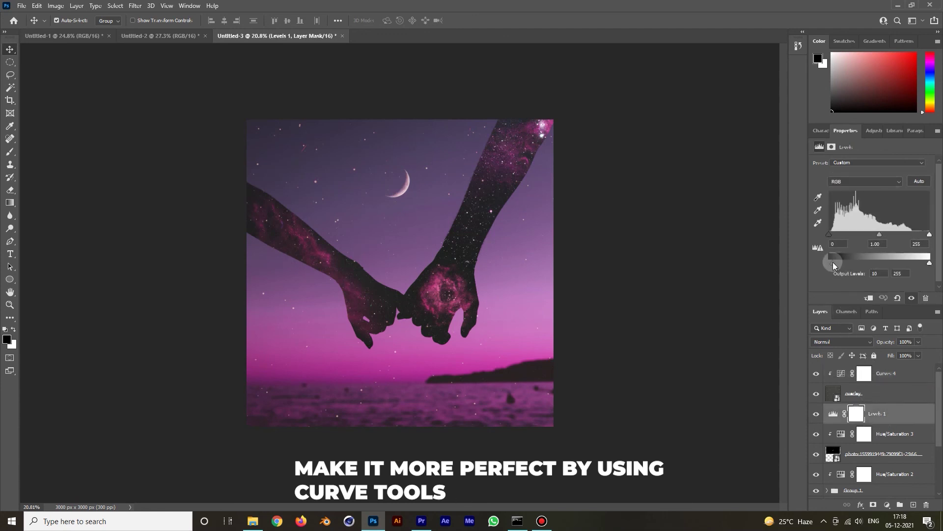
drag(835, 264, 837, 263)
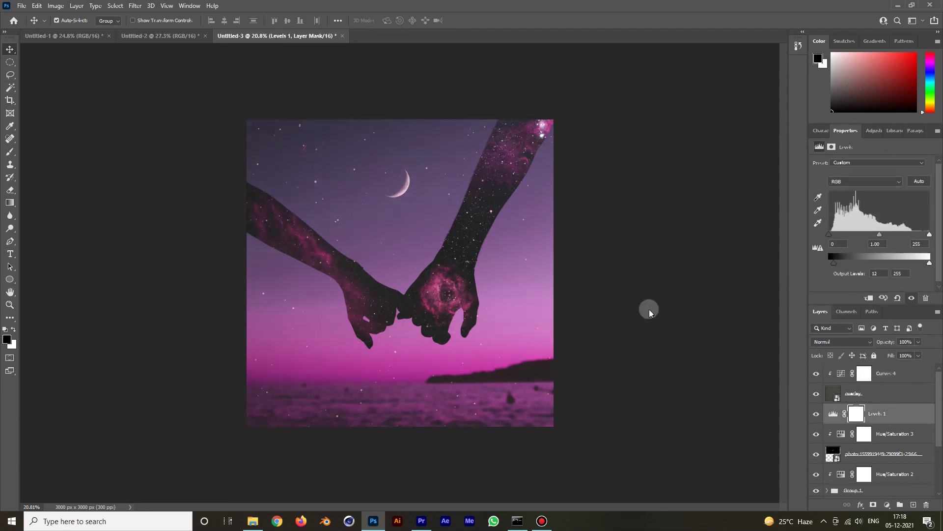
click(623, 351)
click(886, 382)
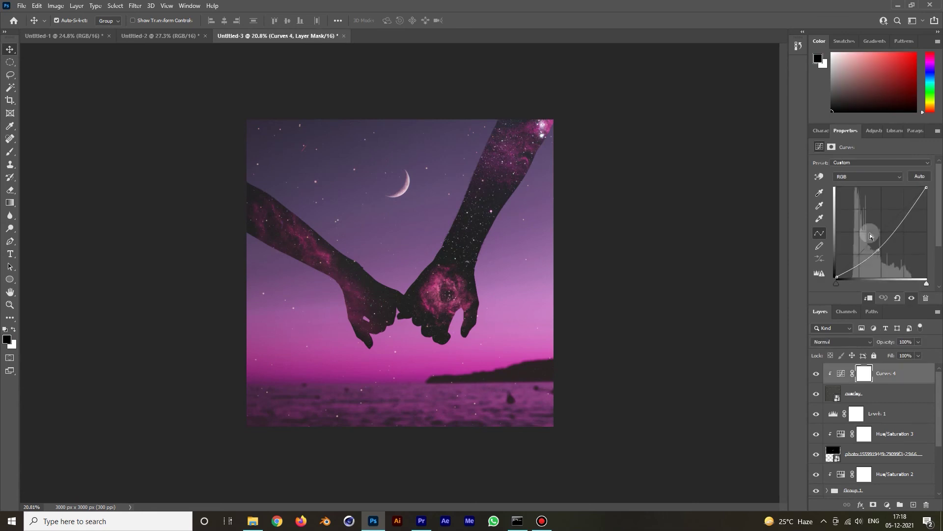